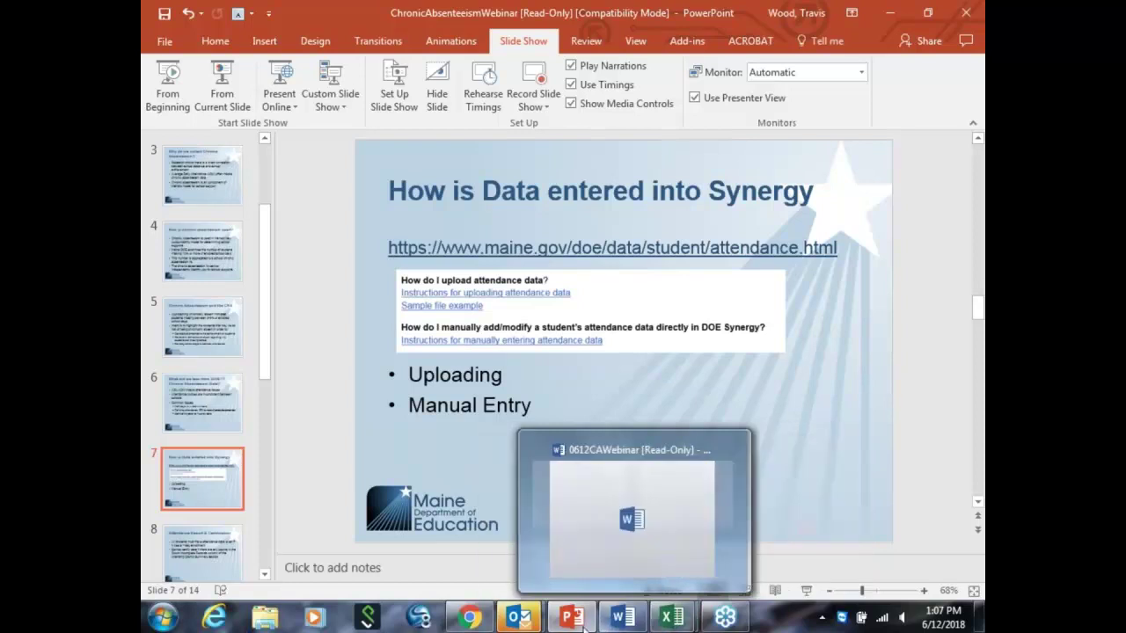
Step: Switch to Chrome and view the attendance reporting links on the Maine DOE Student Data page
click(473, 621)
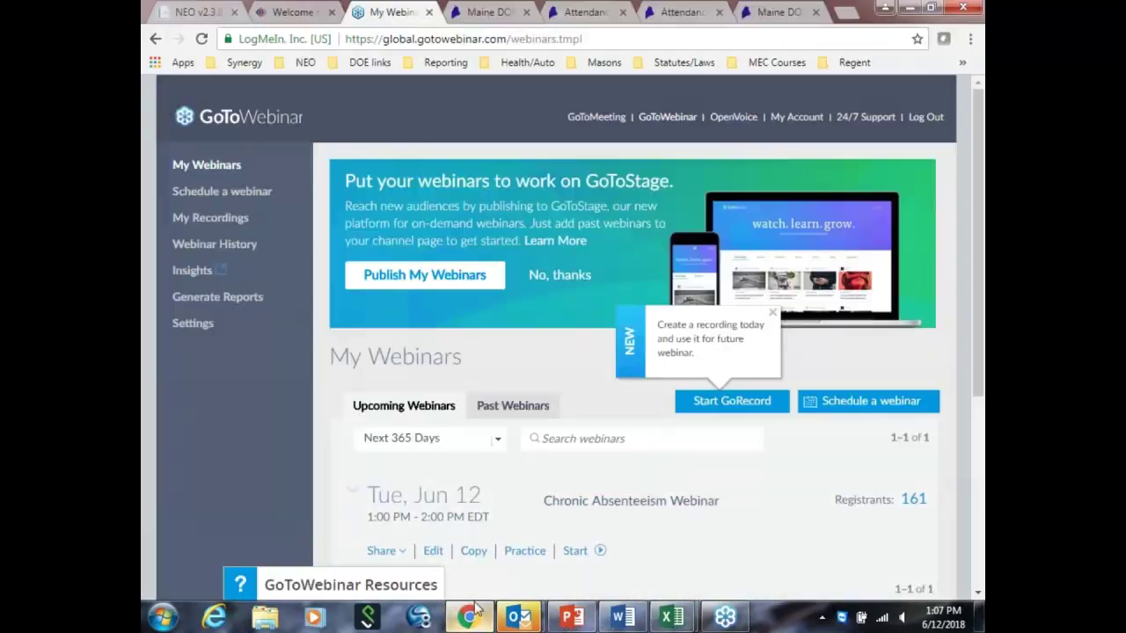
click(492, 12)
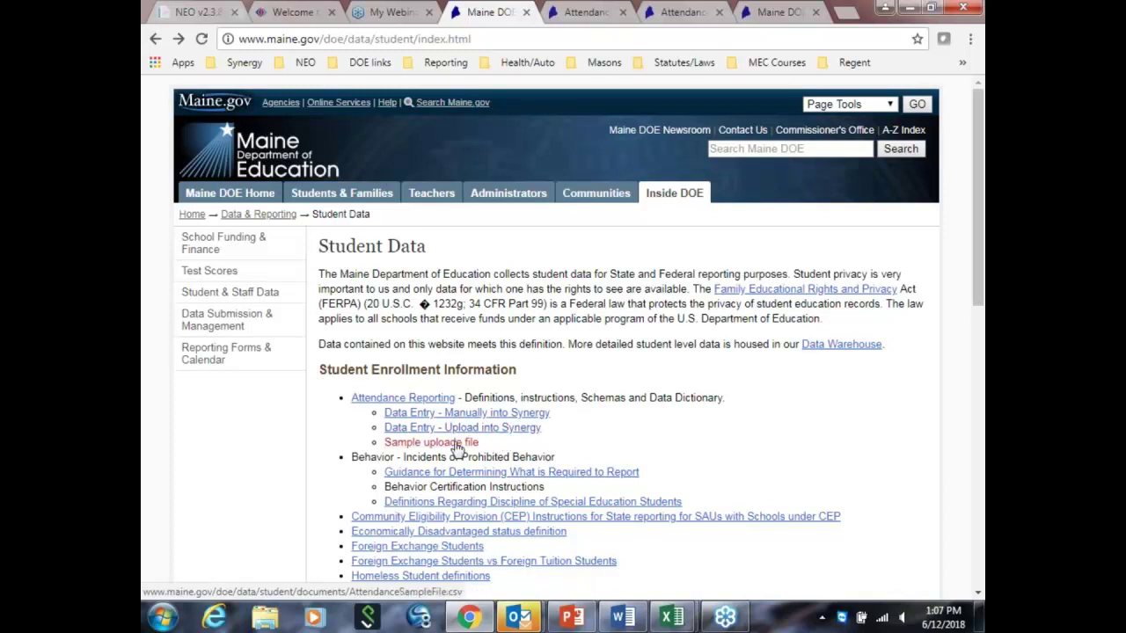
Step: Review the manual attendance entry instructions PDF, from the Change Focus settings through saving a currently enrolled student's attendance
click(599, 16)
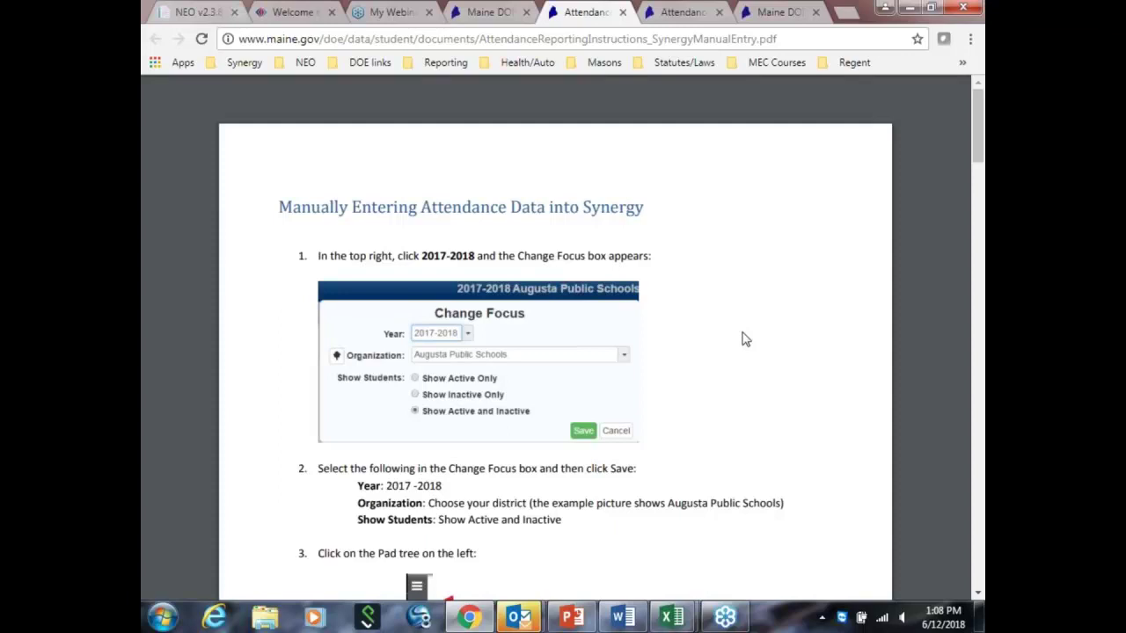
scroll(743, 339, down, 3)
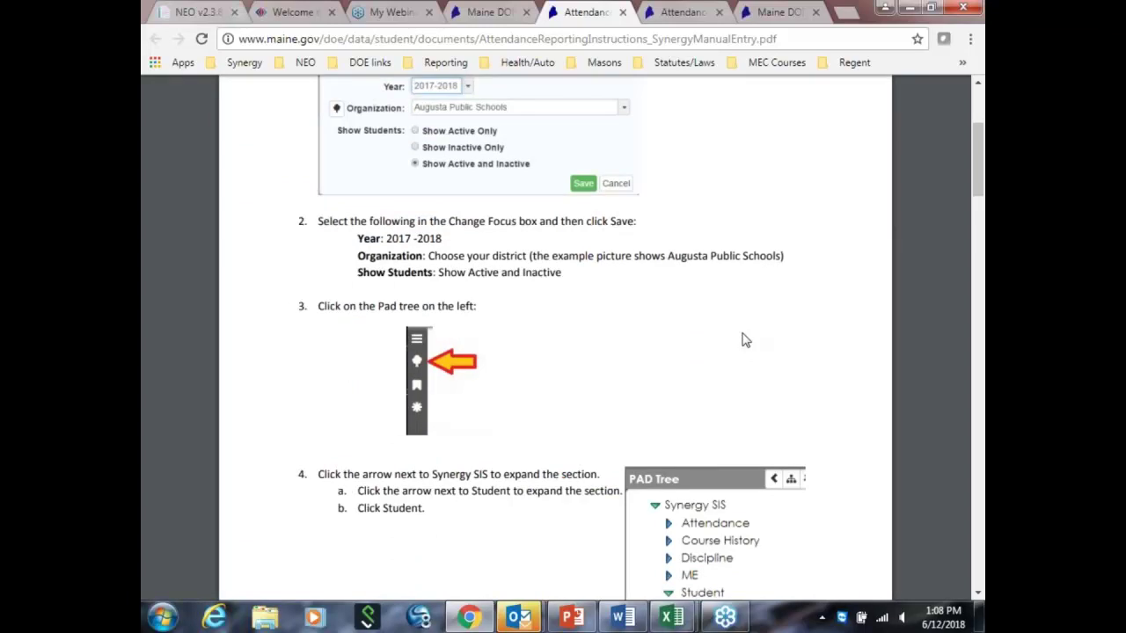
scroll(743, 339, down, 3)
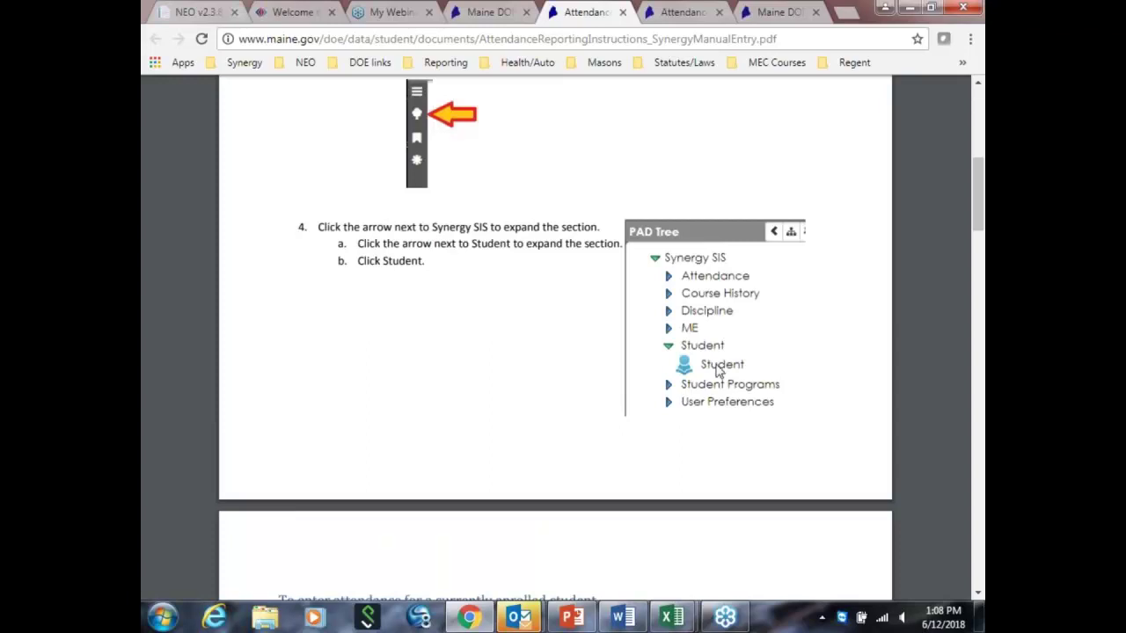
scroll(557, 395, down, 4)
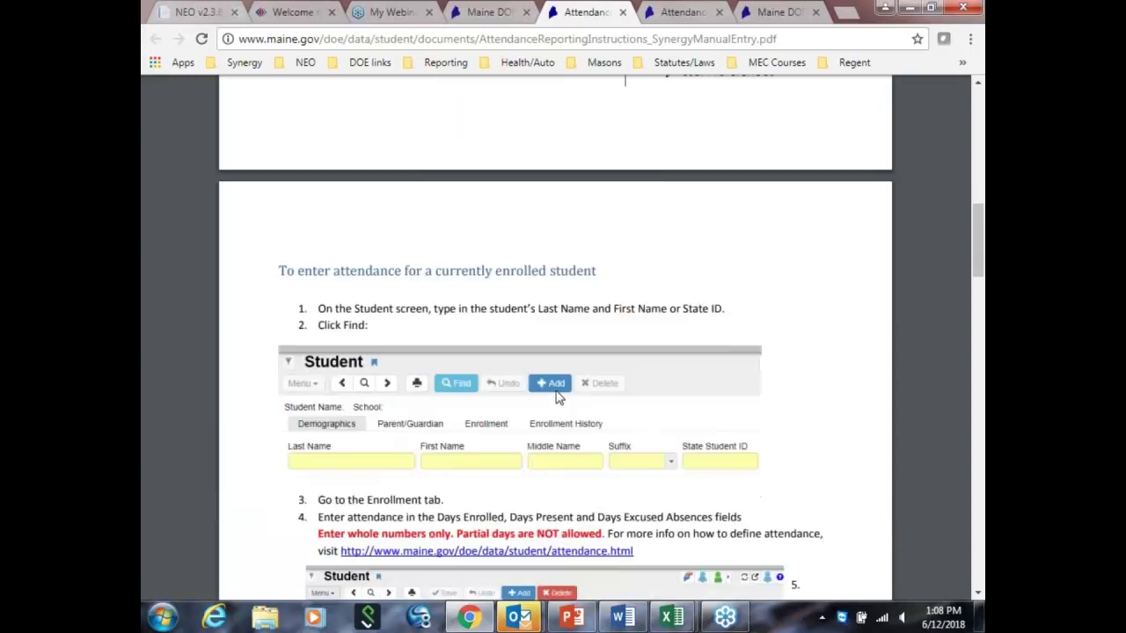
scroll(558, 395, down, 2)
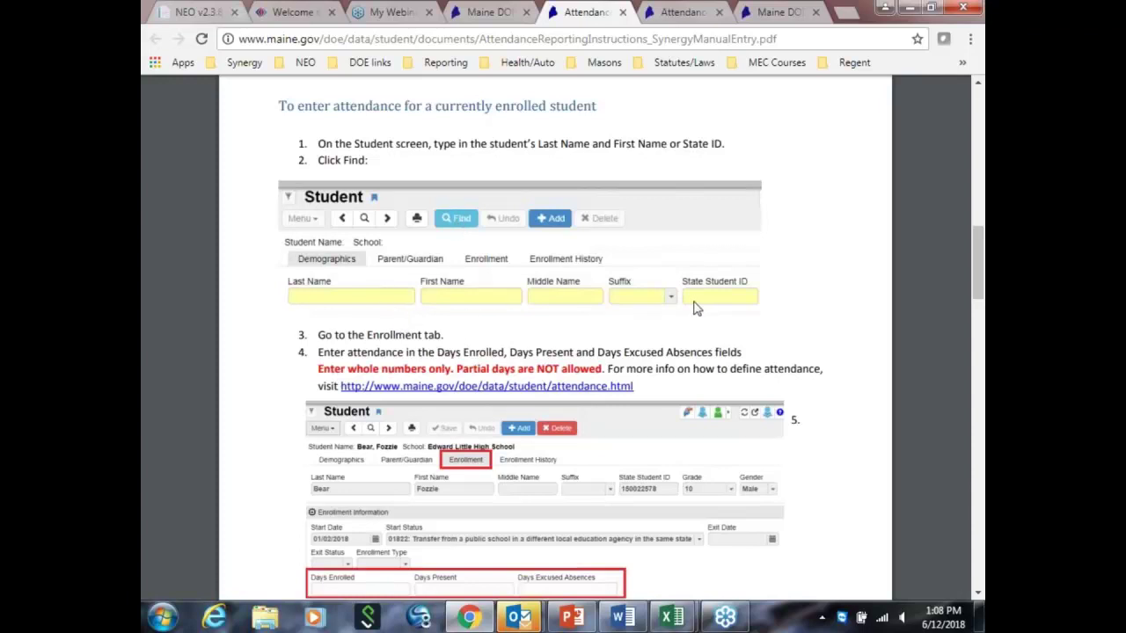
scroll(462, 368, down, 3)
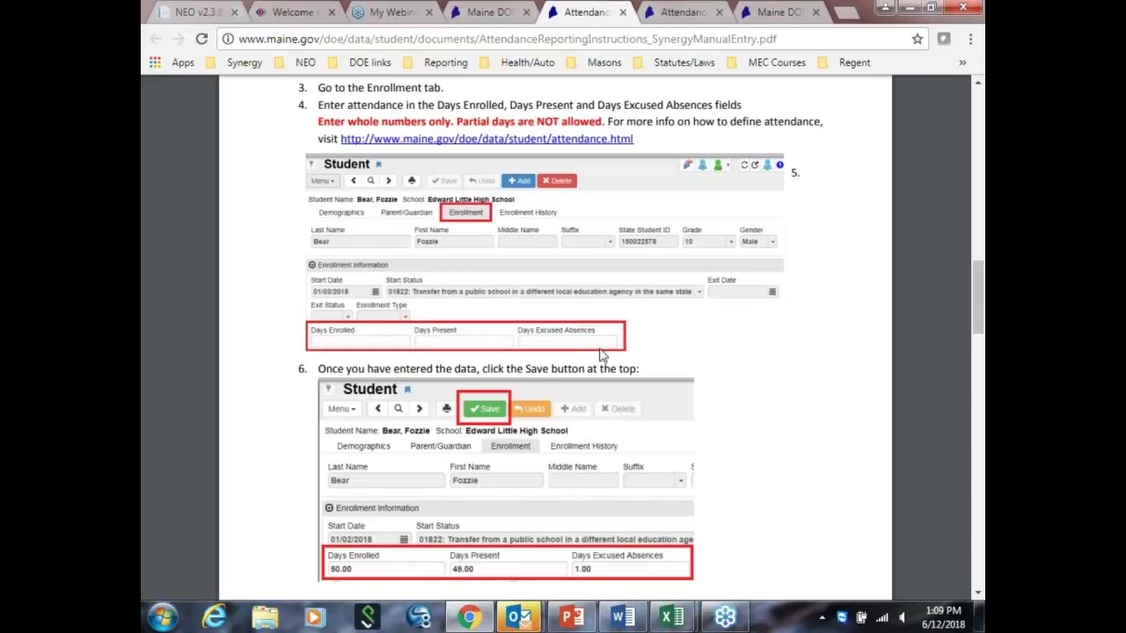
scroll(603, 352, down, 2)
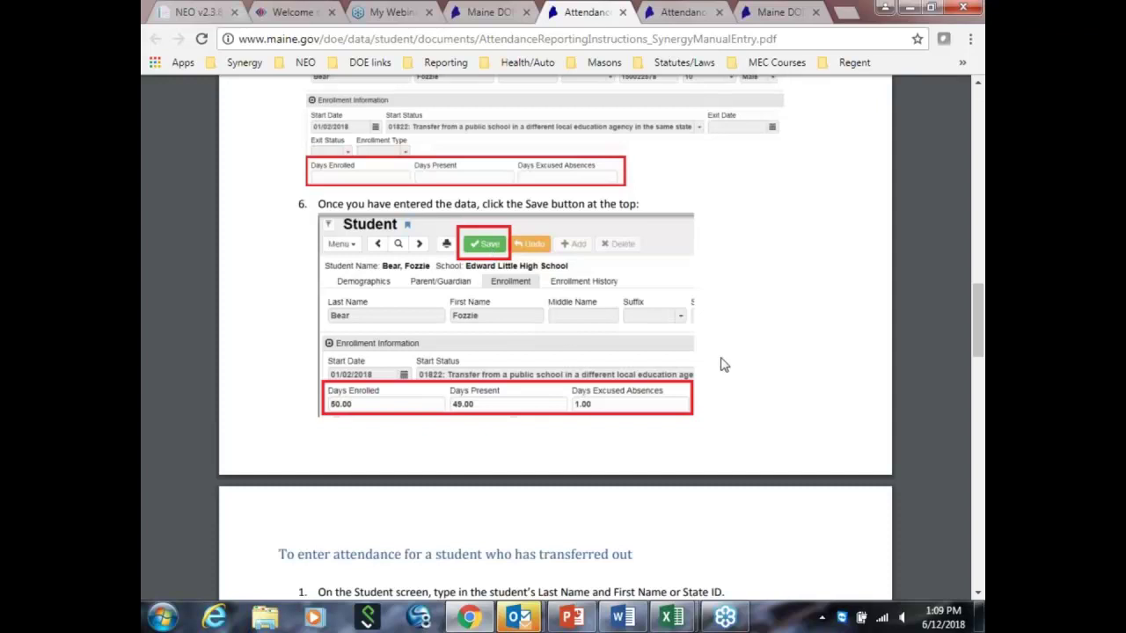
scroll(721, 364, down, 4)
Step: Open the Synergy attendance upload instructions PDF and read the File Preparation section on file options and required format
click(692, 14)
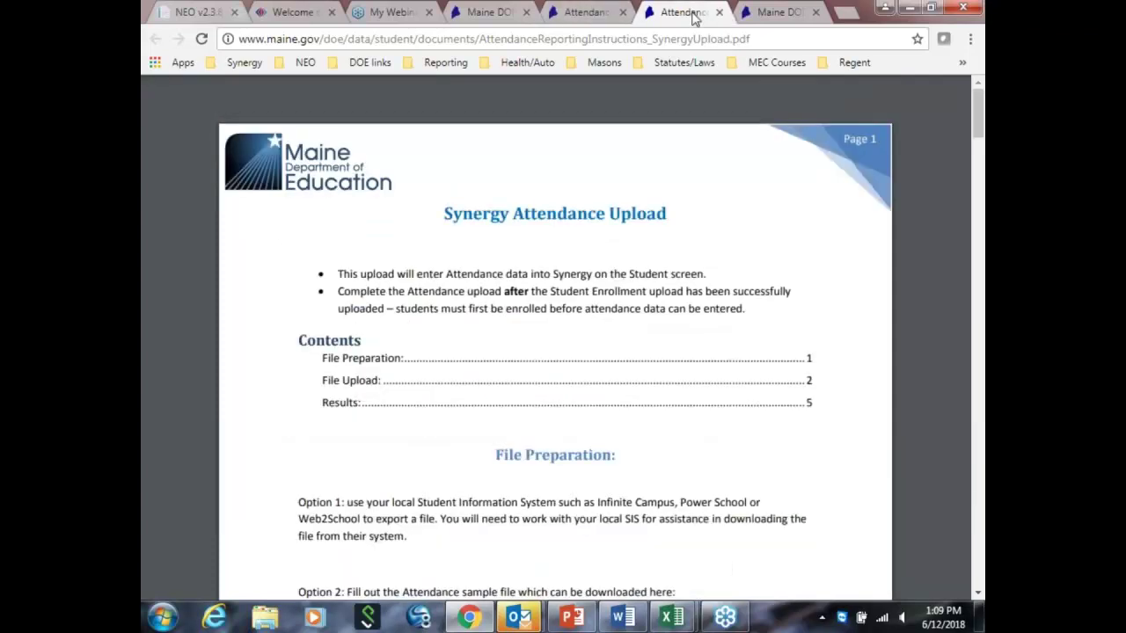
scroll(712, 276, down, 4)
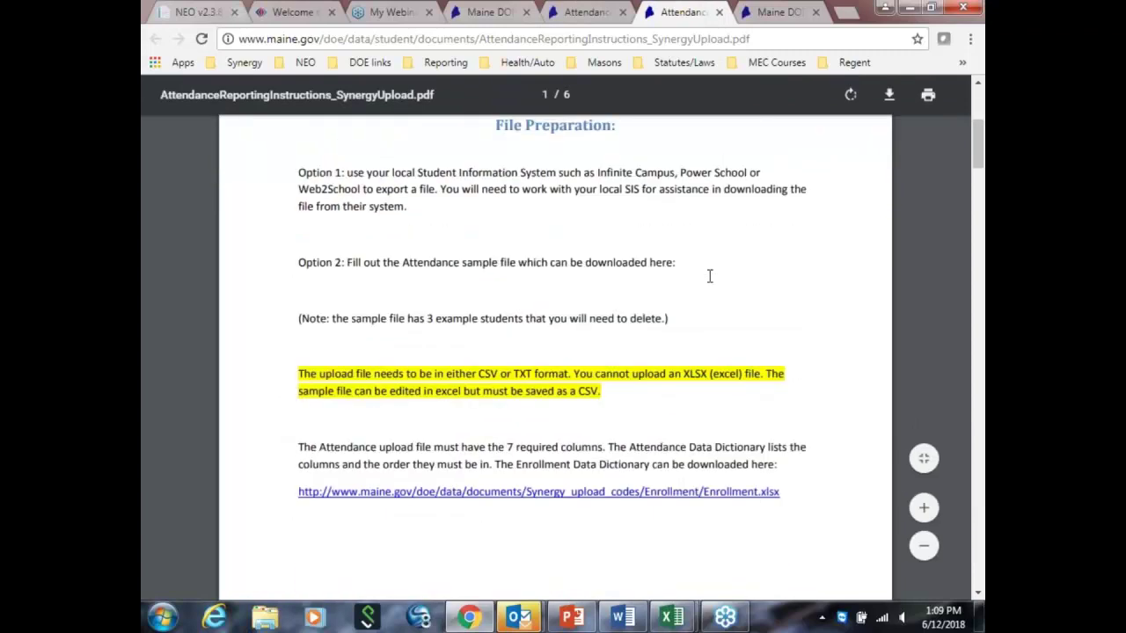
scroll(709, 276, down, 3)
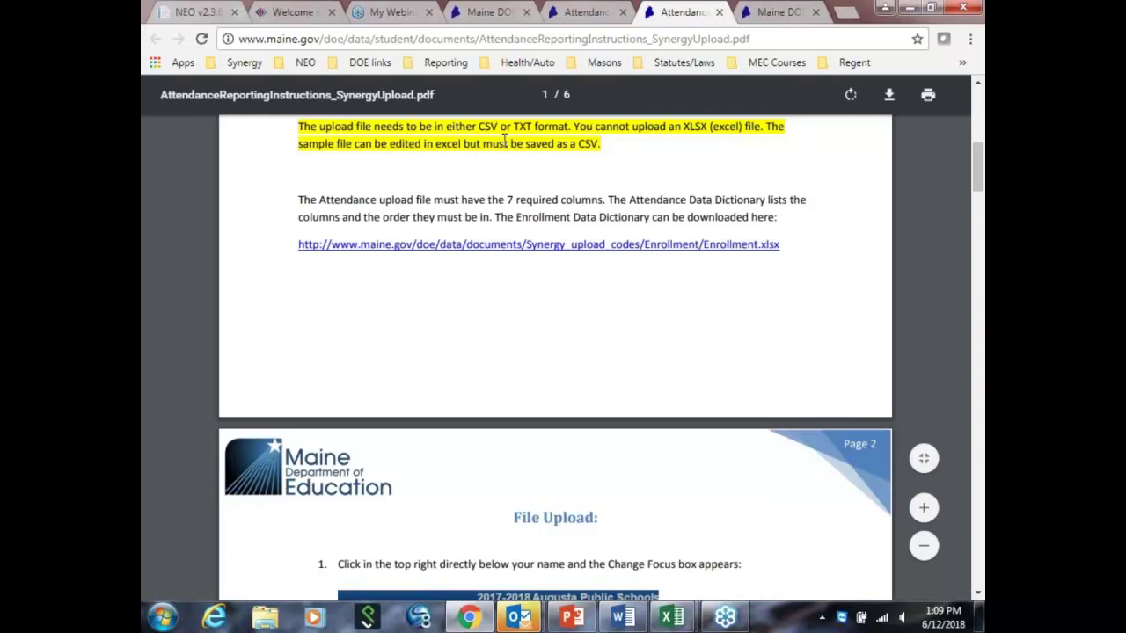
Step: Switch to Excel, view the column layout of the AttendanceSampleFile workbook, and minimize it
mouse_move(674, 620)
click(618, 551)
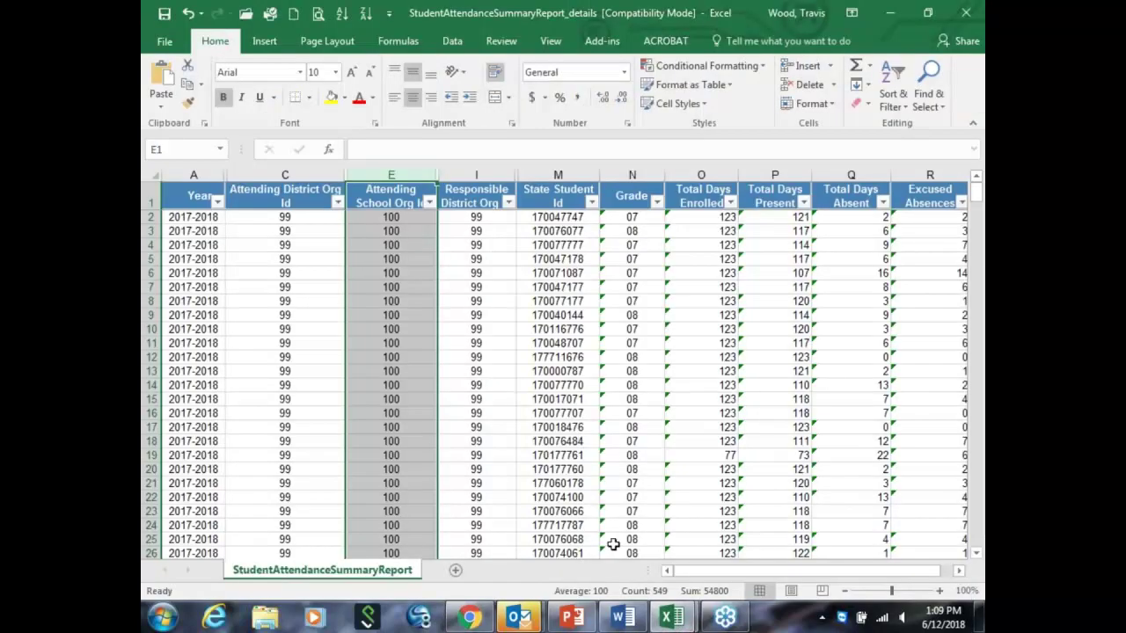
mouse_move(674, 620)
click(715, 547)
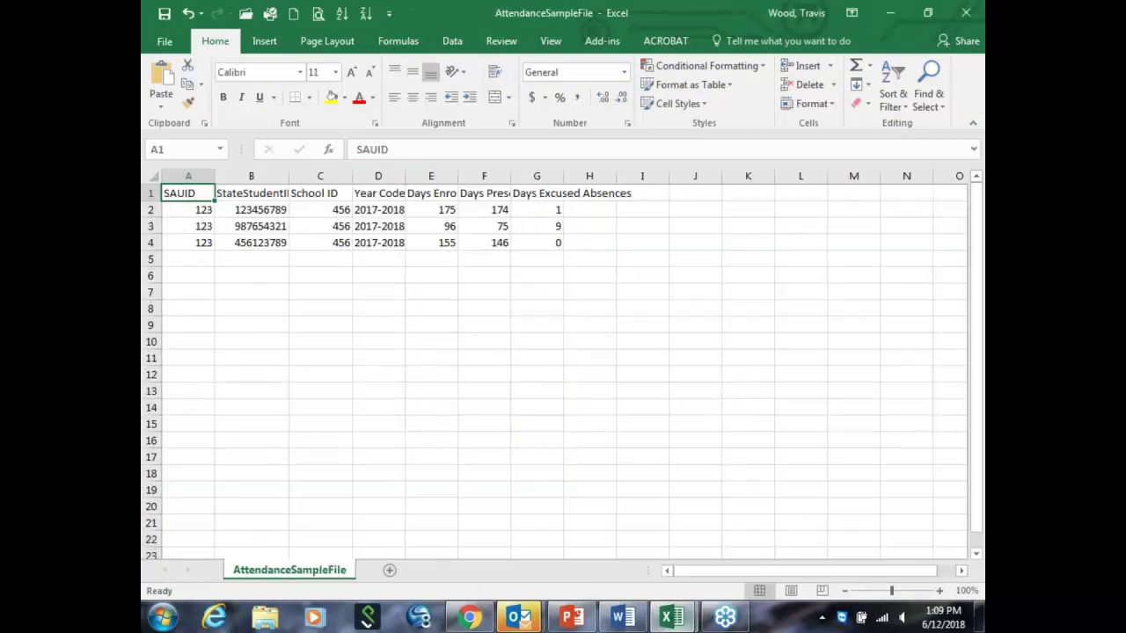
click(890, 14)
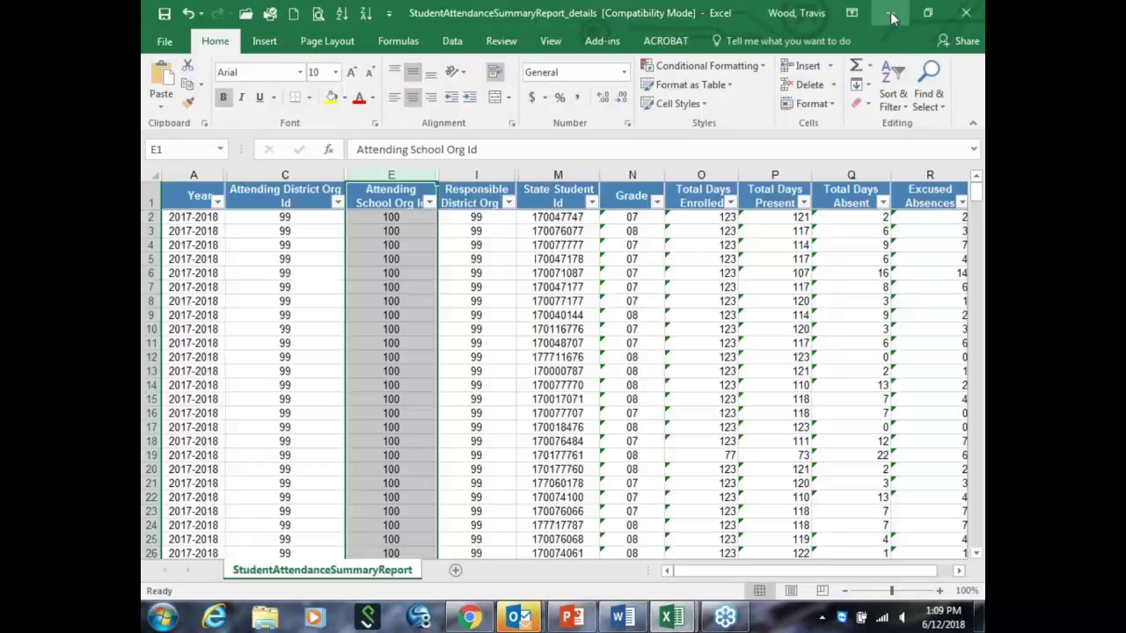
Step: Return to the upload instructions in Chrome and read the File Upload steps, from Change Focus through downloading the result log
click(466, 618)
scroll(556, 410, down, 5)
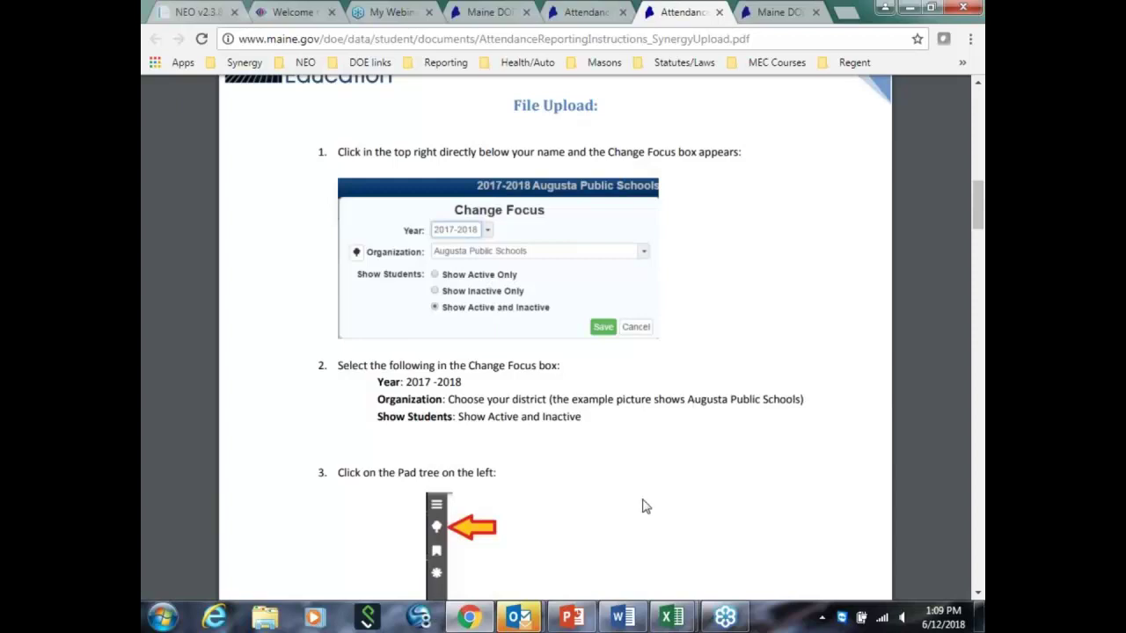
scroll(645, 506, down, 2)
scroll(648, 459, down, 3)
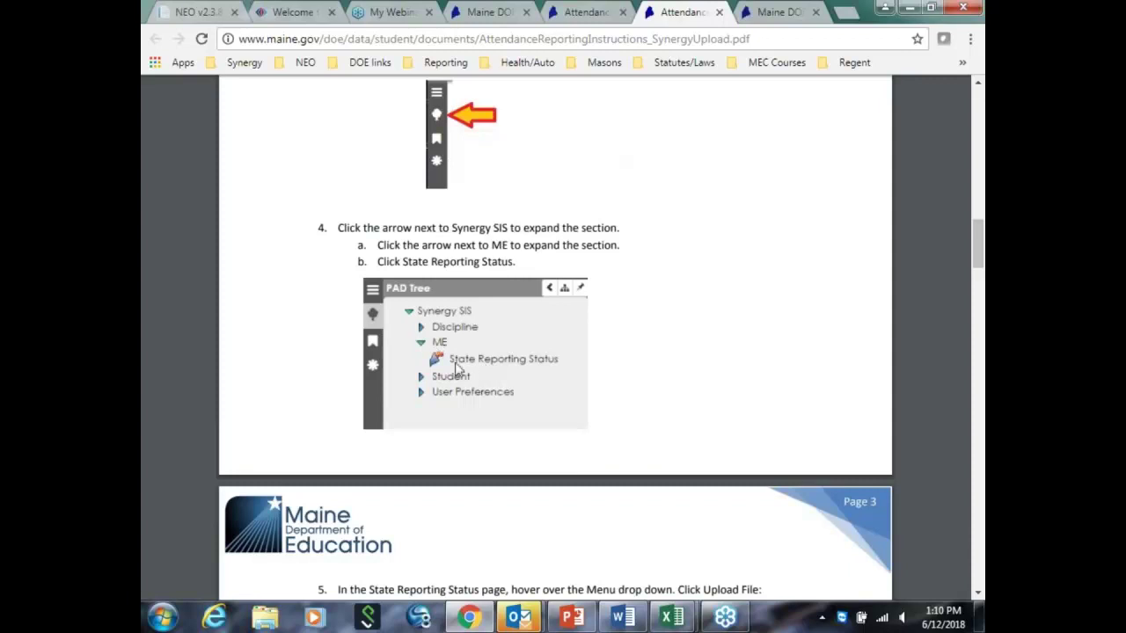
scroll(517, 408, down, 1)
scroll(517, 408, down, 5)
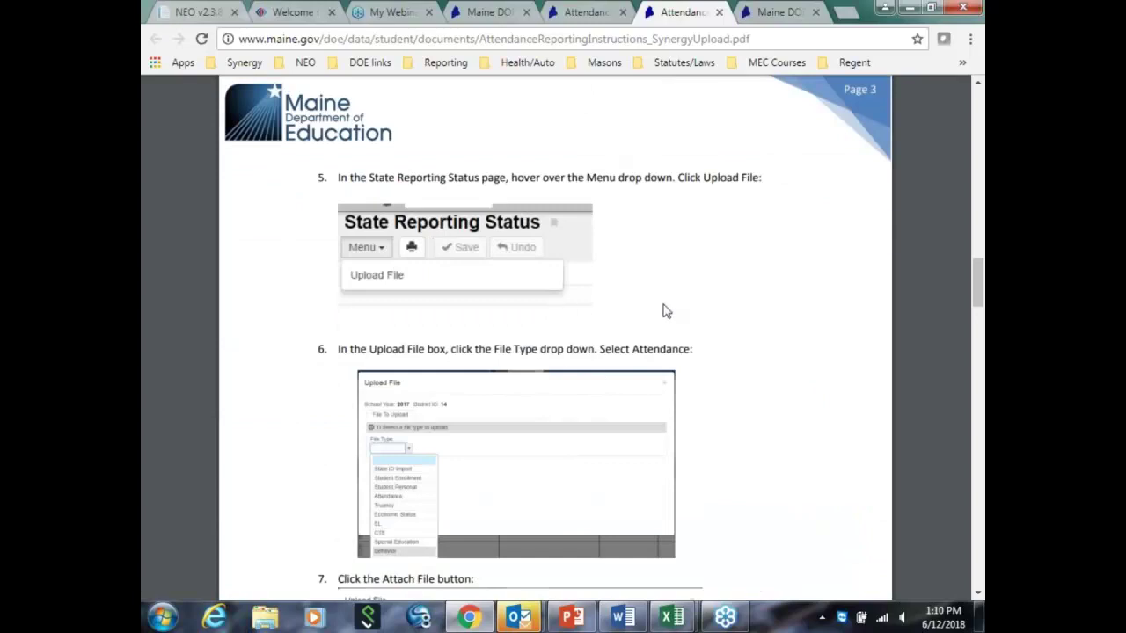
scroll(739, 321, down, 2)
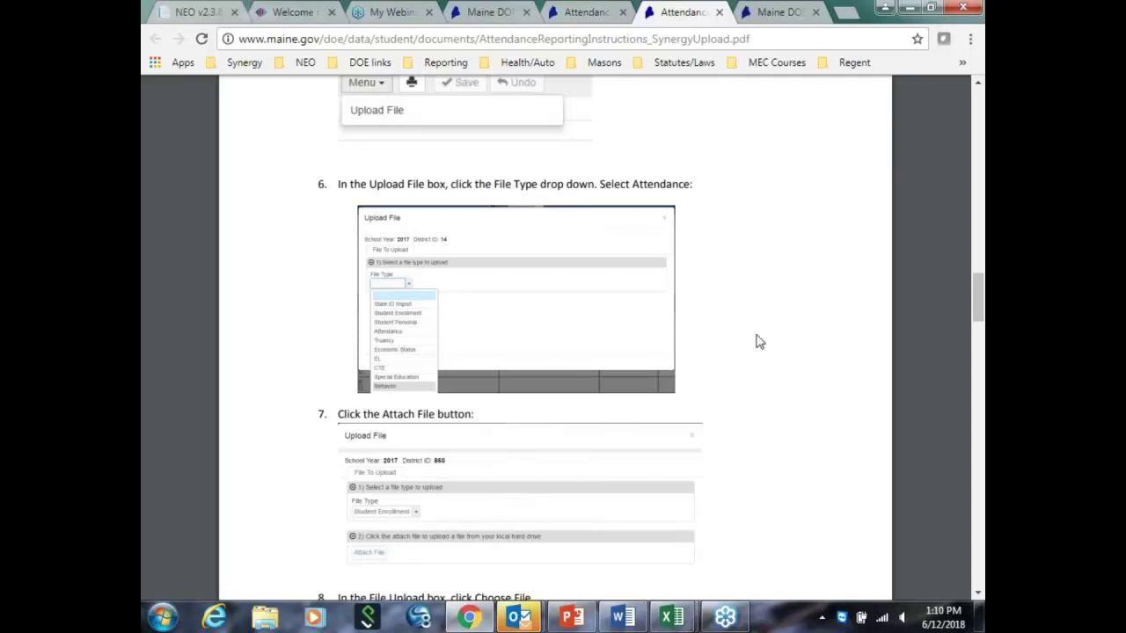
scroll(760, 341, down, 3)
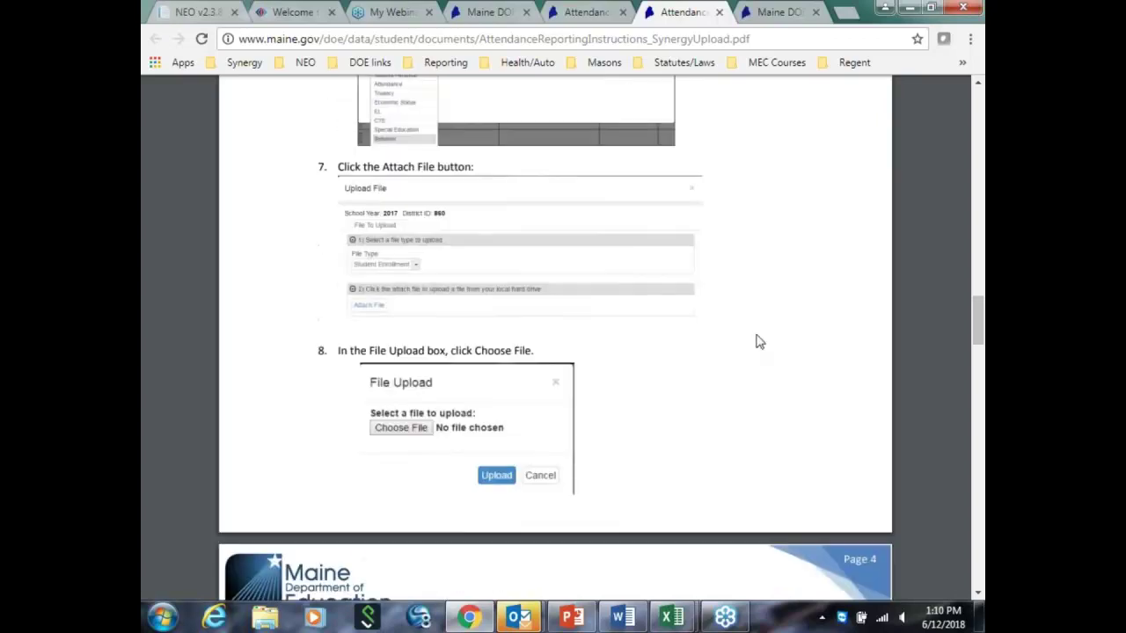
scroll(733, 350, up, 1)
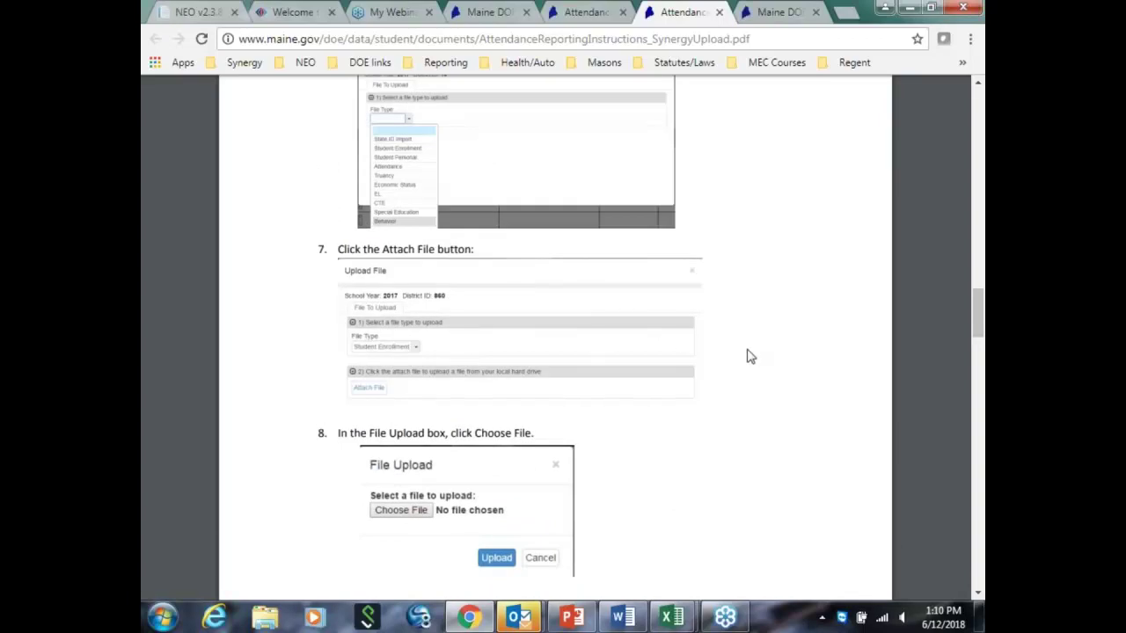
scroll(747, 356, down, 2)
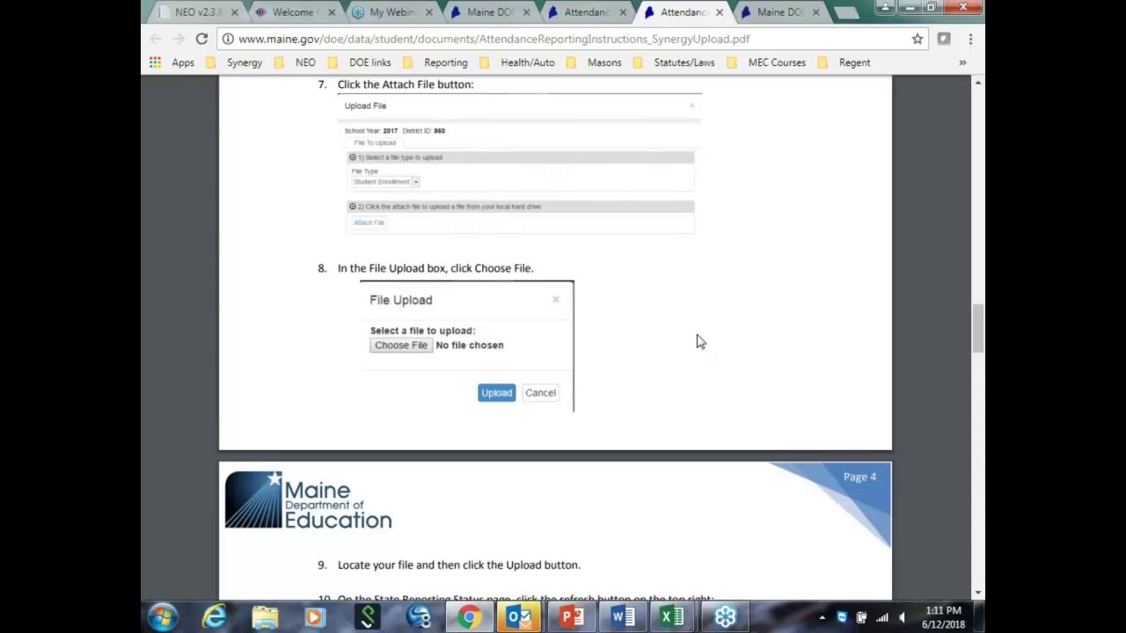
scroll(700, 343, down, 5)
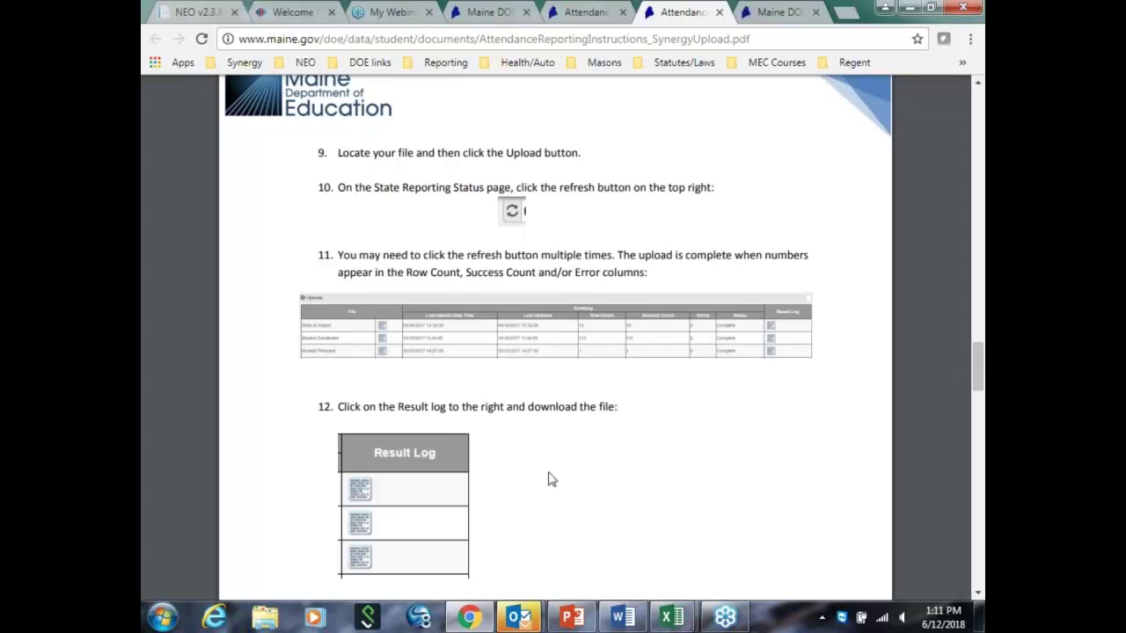
Step: Read the Results section of the upload instructions, covering the result log columns and the table of error messages and resolutions
scroll(548, 479, down, 10)
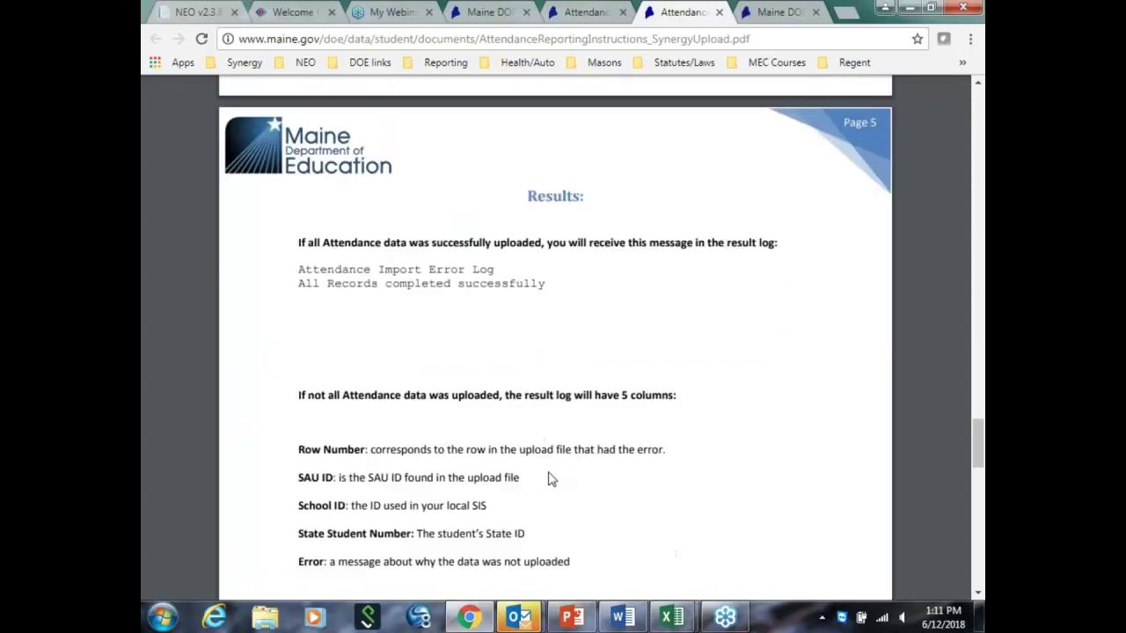
scroll(508, 338, down, 2)
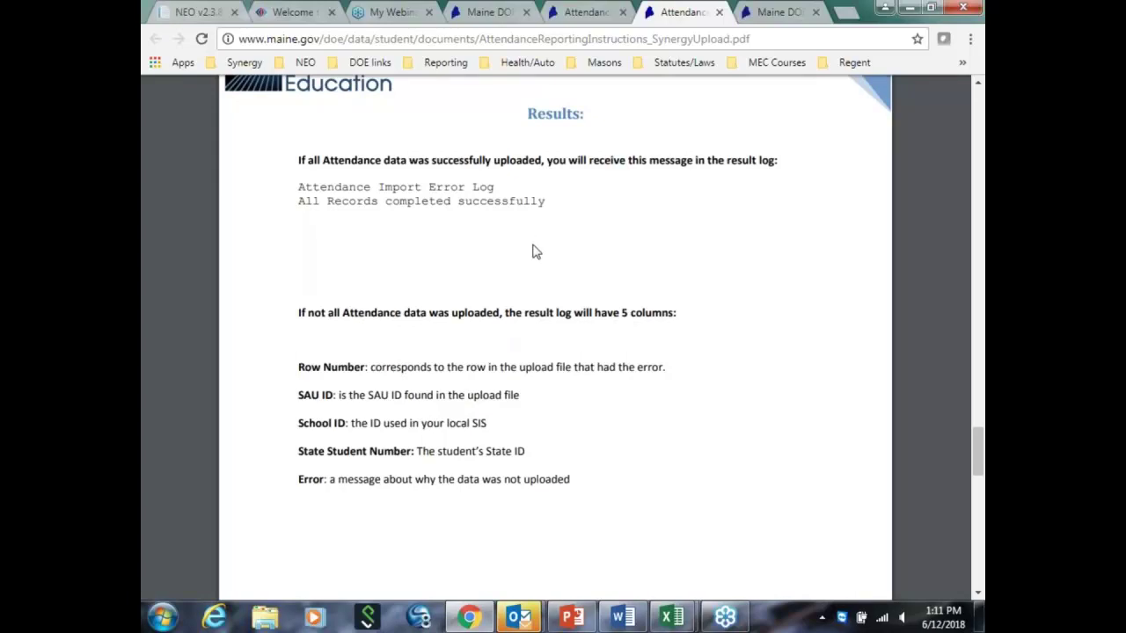
scroll(556, 342, down, 1)
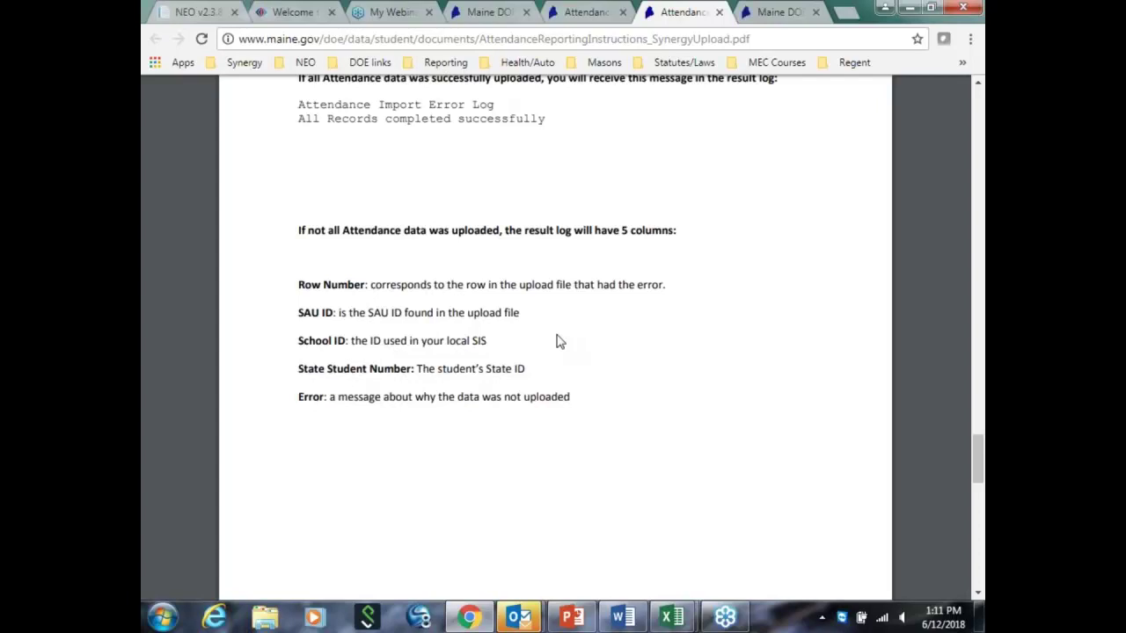
scroll(559, 342, down, 7)
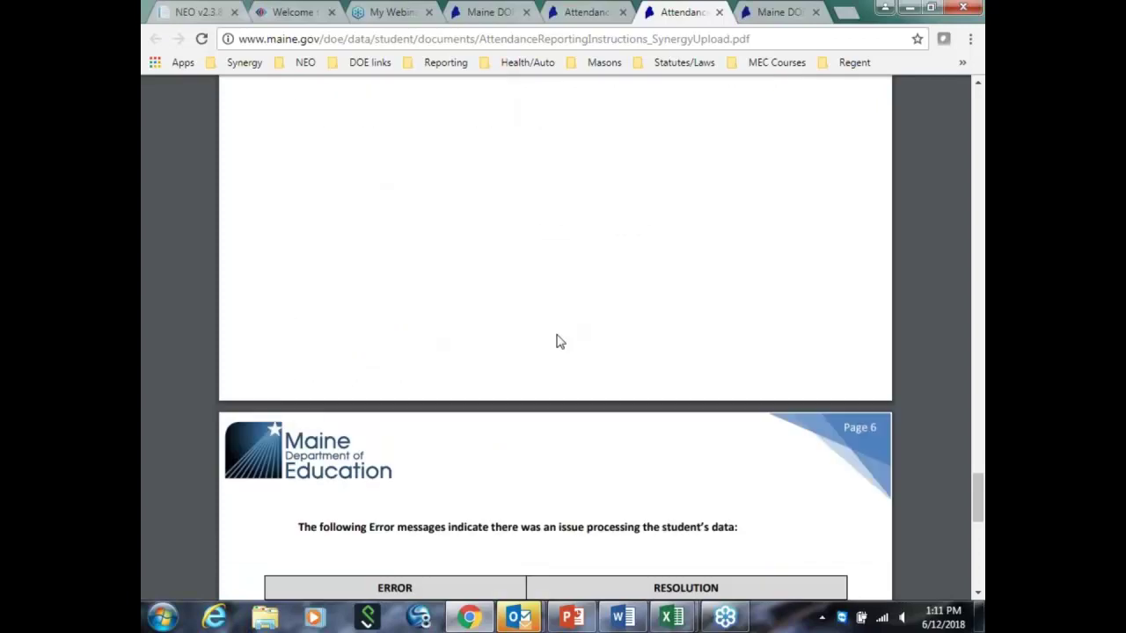
scroll(560, 341, down, 2)
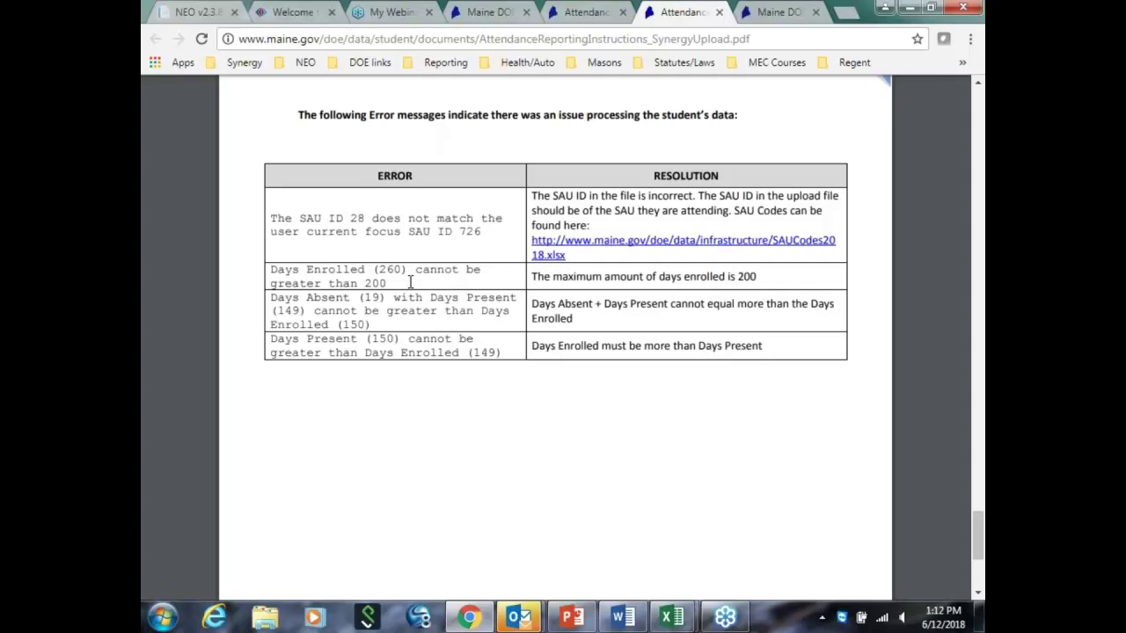
Step: Open the Attendance Data Reporting page and review the data element definitions, chronic absenteeism criteria and quarterly reporting deadlines
click(778, 13)
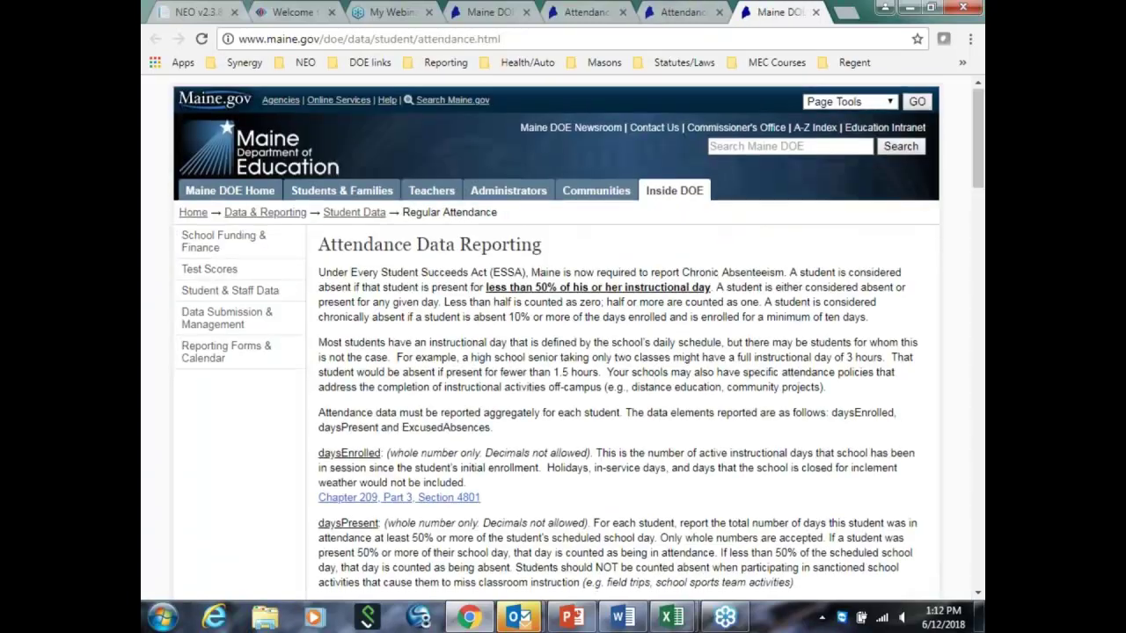
scroll(655, 387, down, 2)
scroll(655, 387, up, 2)
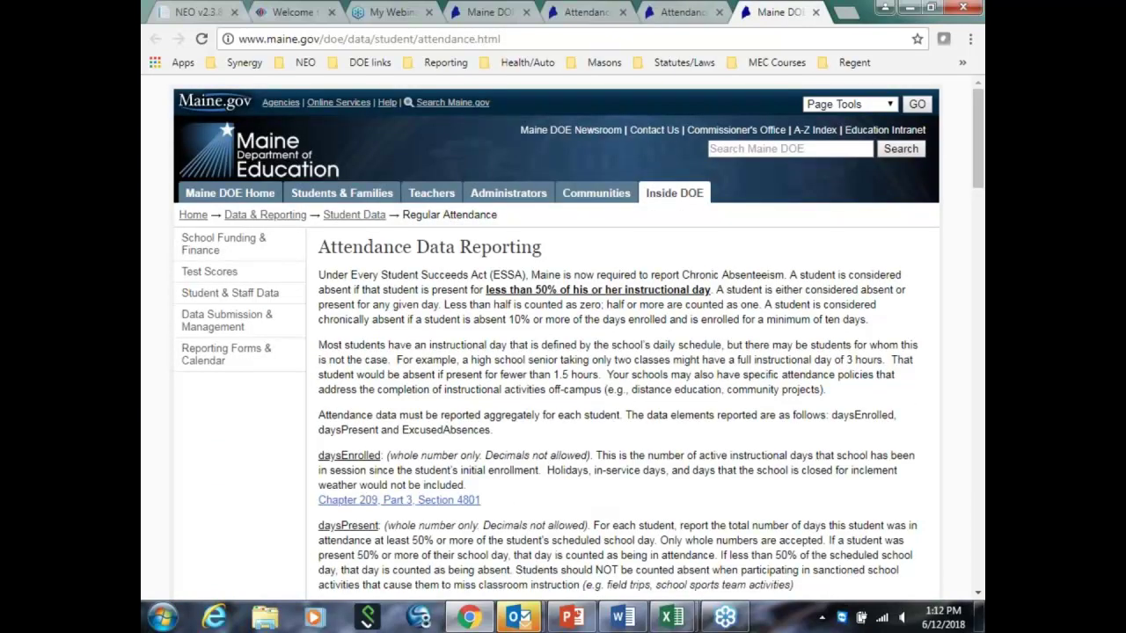
scroll(628, 460, down, 2)
scroll(629, 460, down, 2)
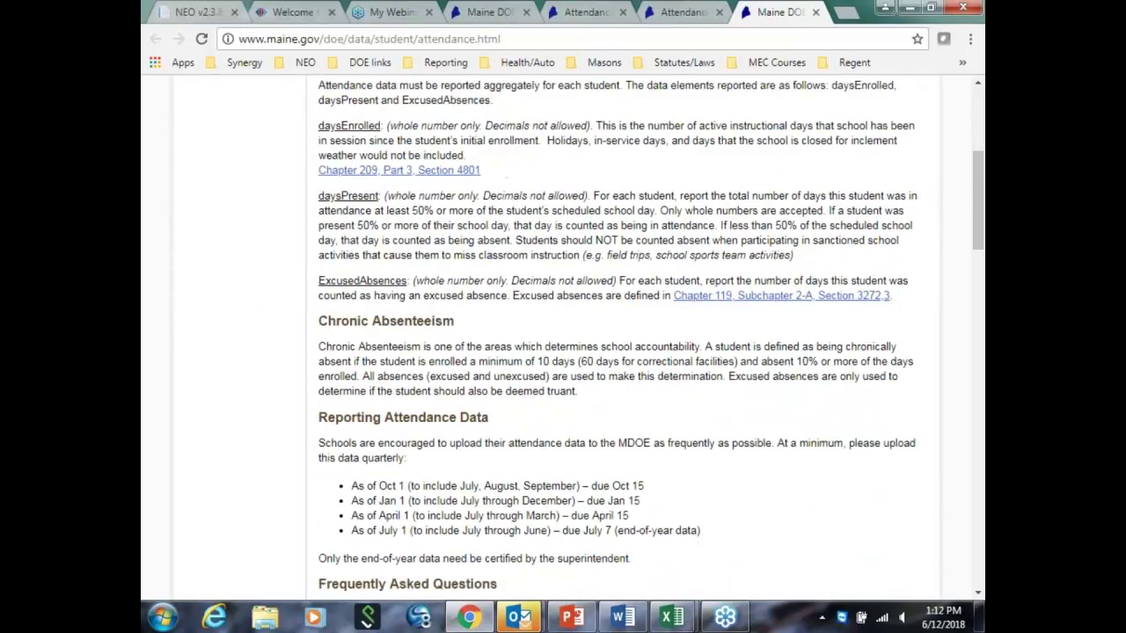
scroll(631, 456, down, 2)
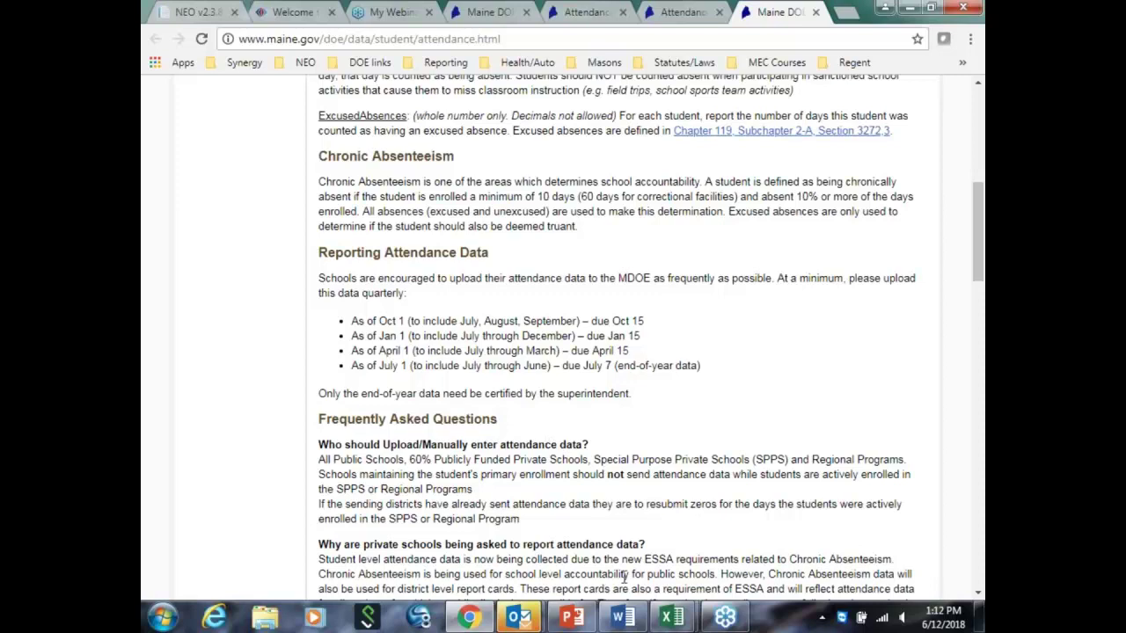
Step: View the StudentAttendanceSummaryReport_details workbook in Excel and return to the Attendance Data Reporting page in Chrome
mouse_move(655, 611)
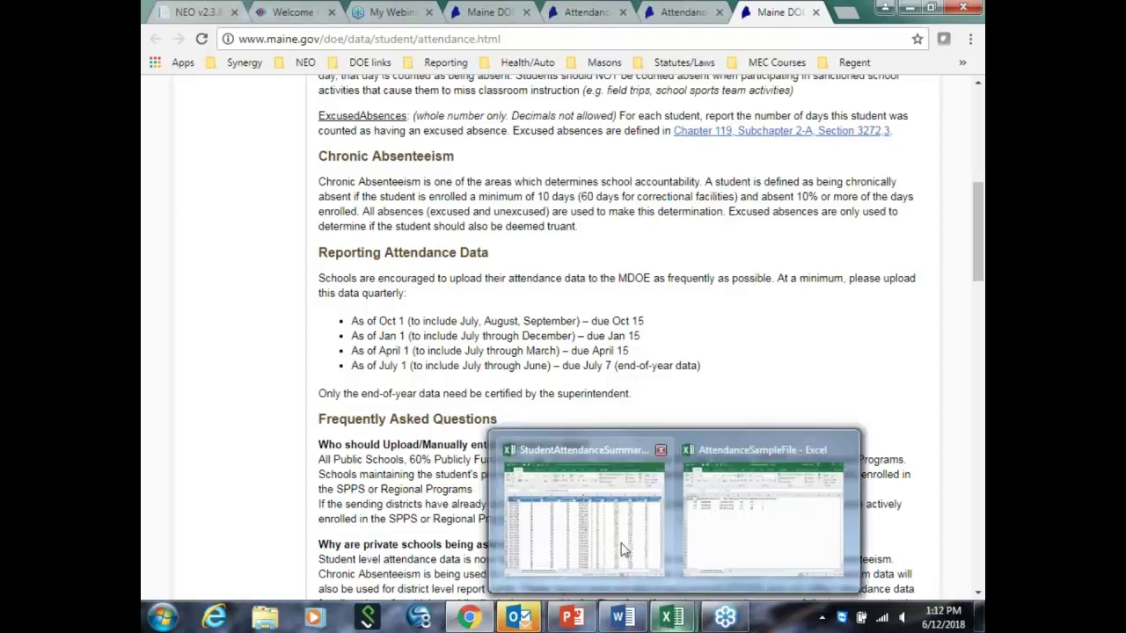
click(583, 510)
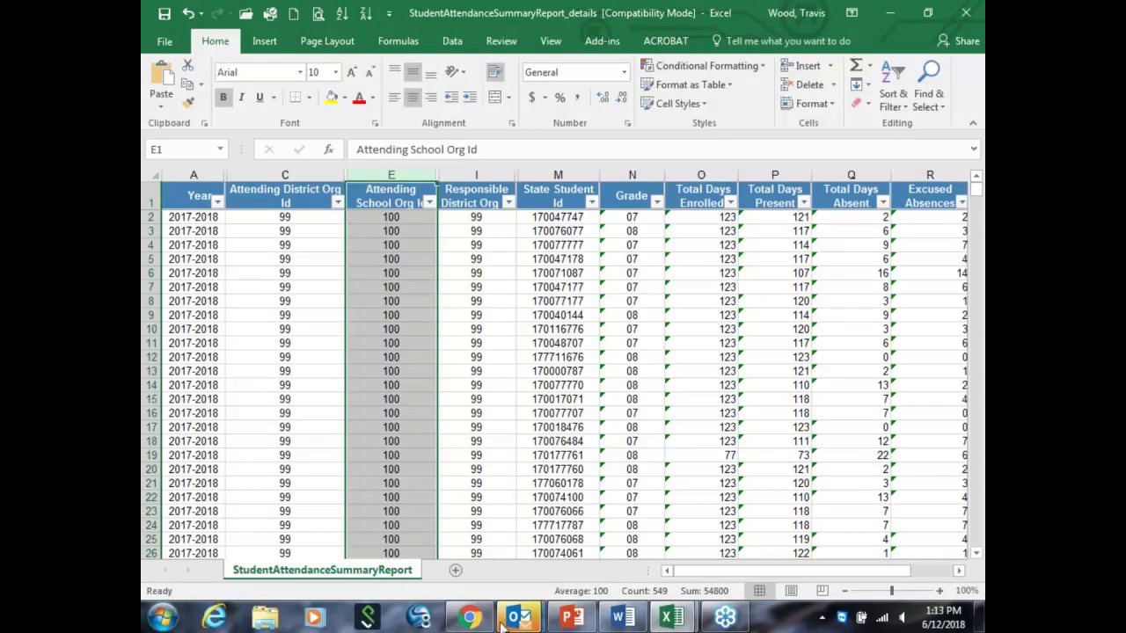
mouse_move(483, 621)
click(453, 510)
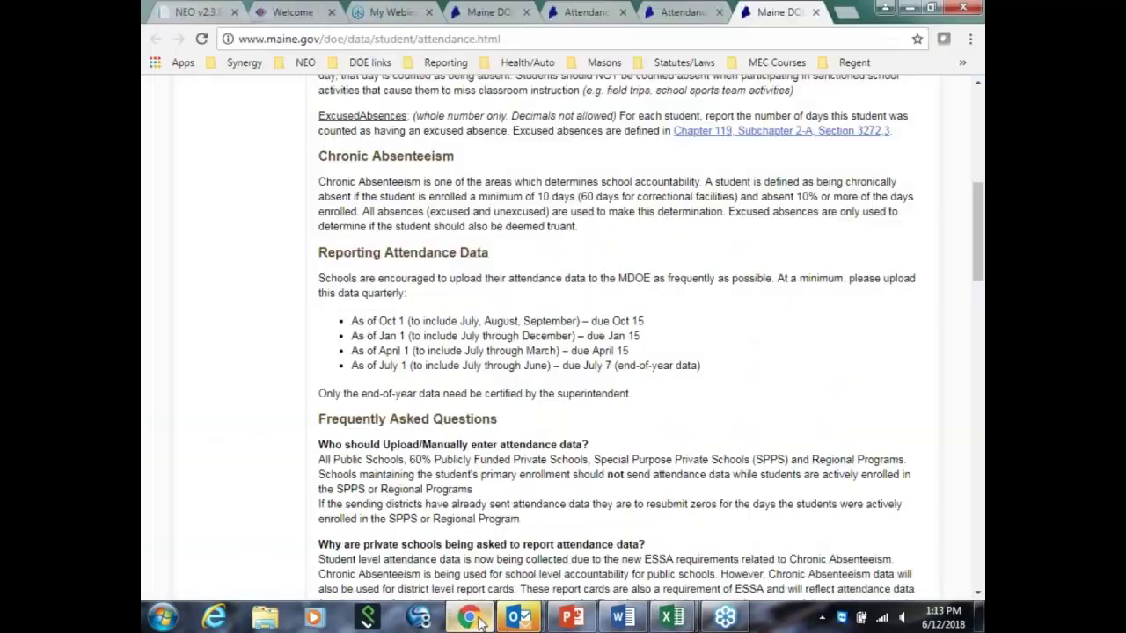
Step: Open the NEO login page from the browser bookmarks and log in with the saved credentials
scroll(466, 408, up, 5)
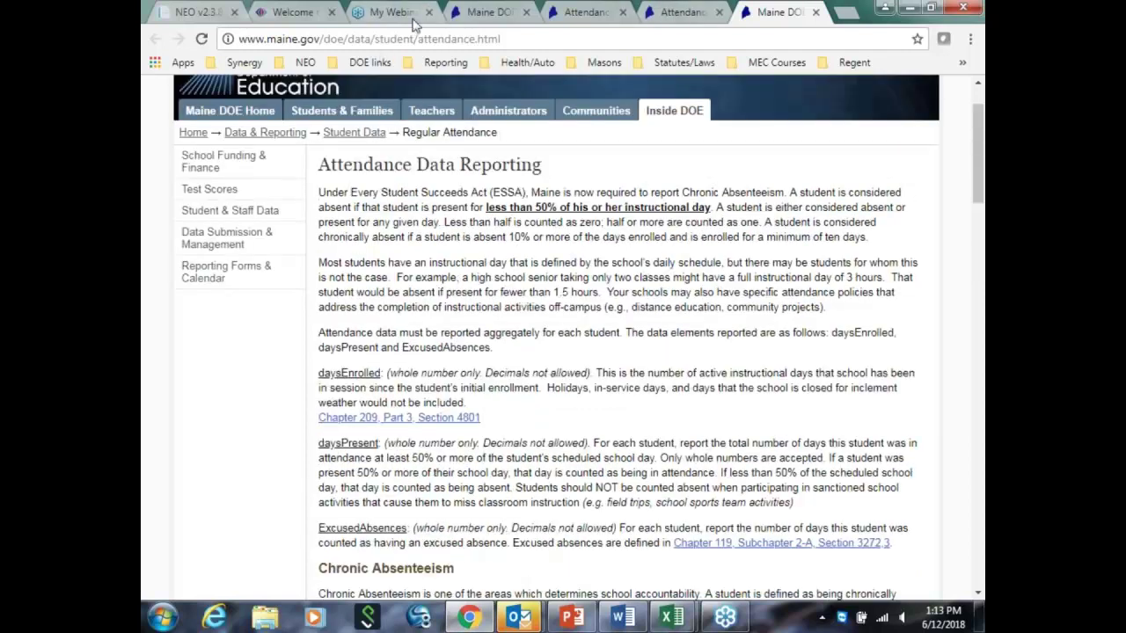
click(495, 16)
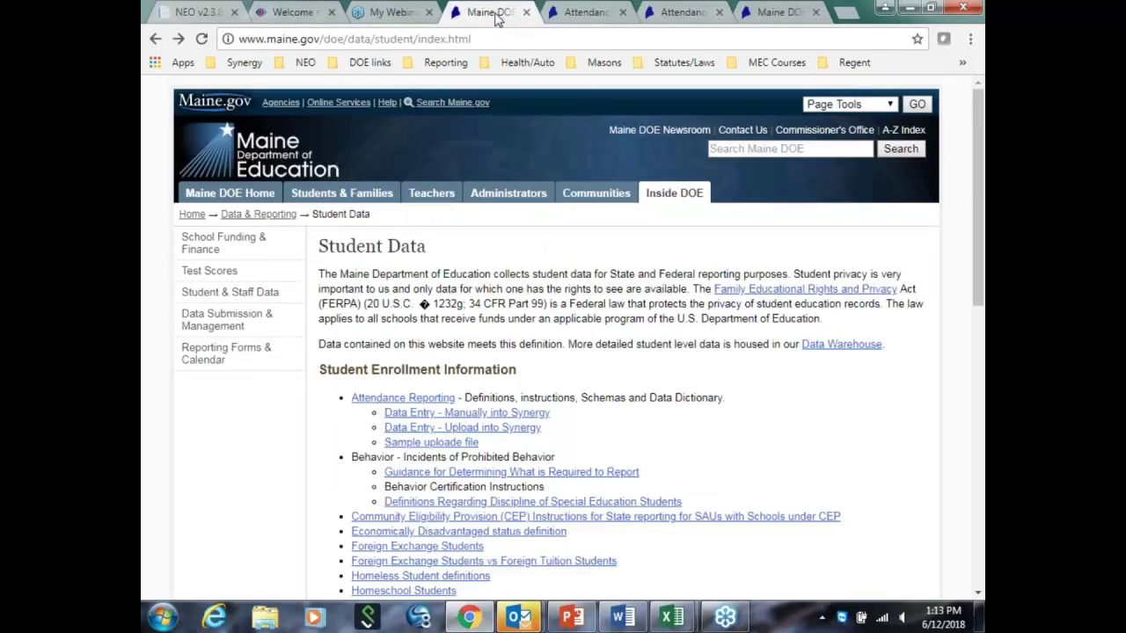
click(304, 63)
click(315, 83)
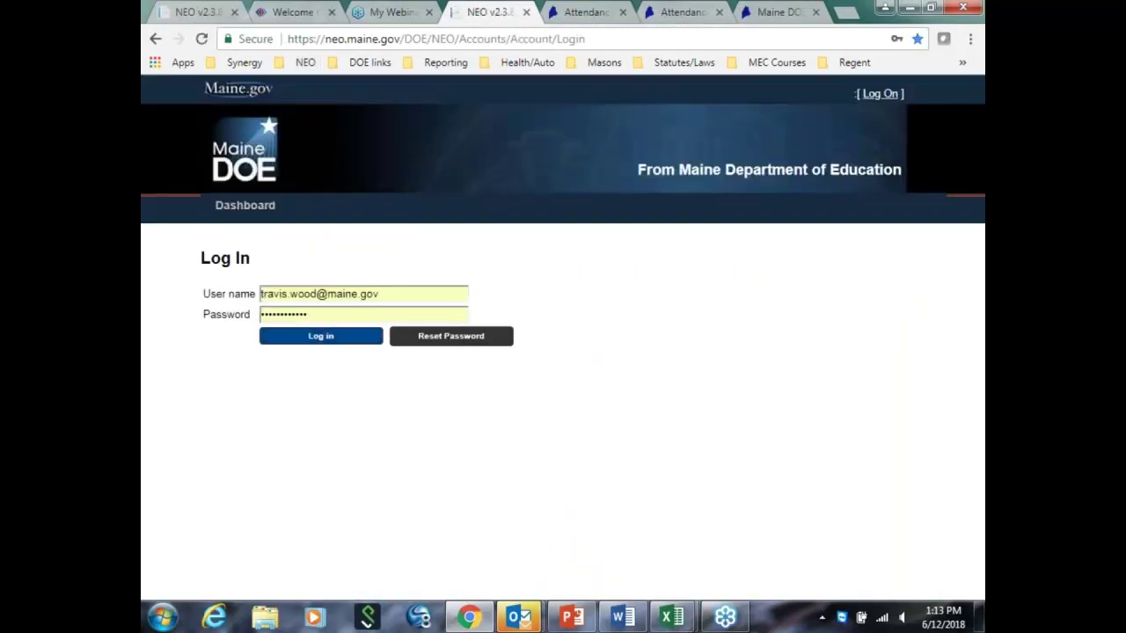
click(322, 337)
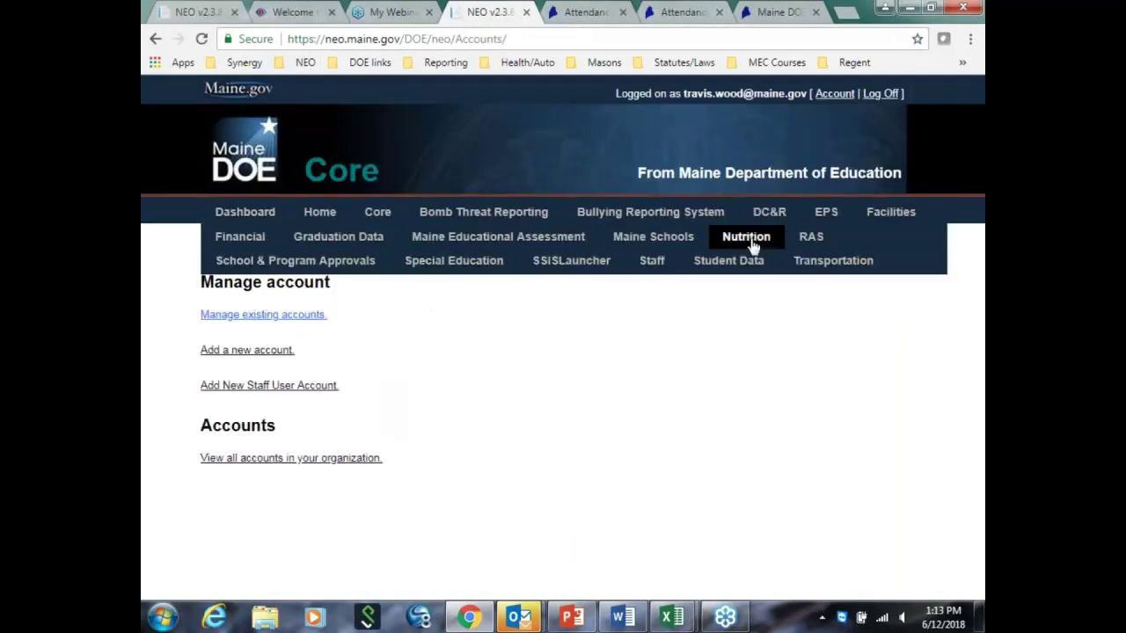
Step: Go to the Student Reports dashboard in Student Data and find the Student Attendance Certification report to view
click(735, 262)
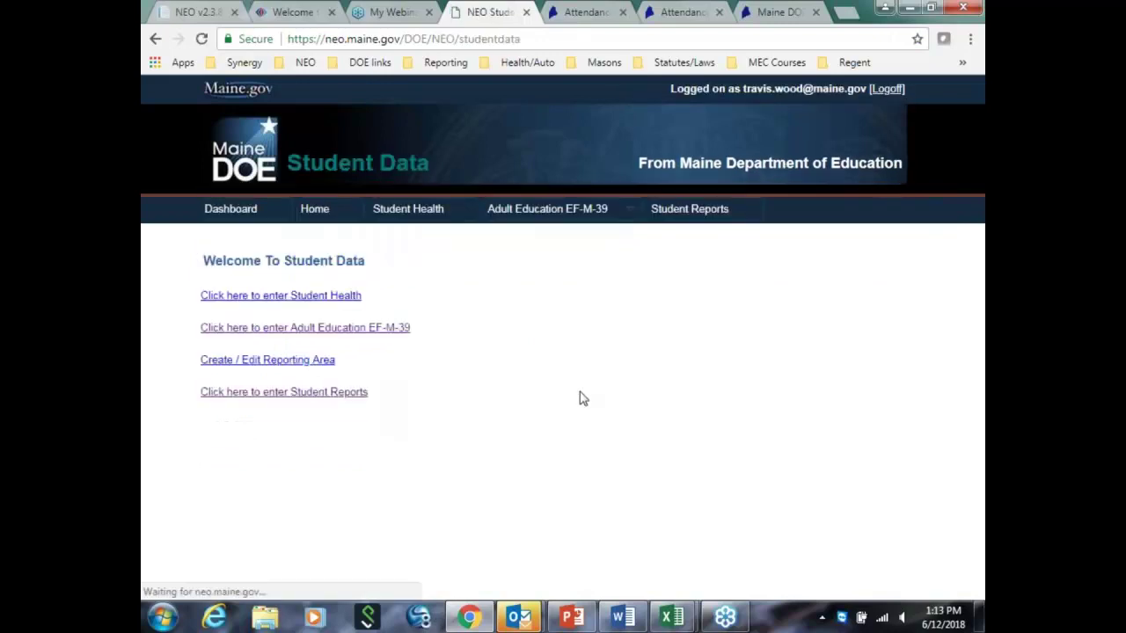
click(695, 213)
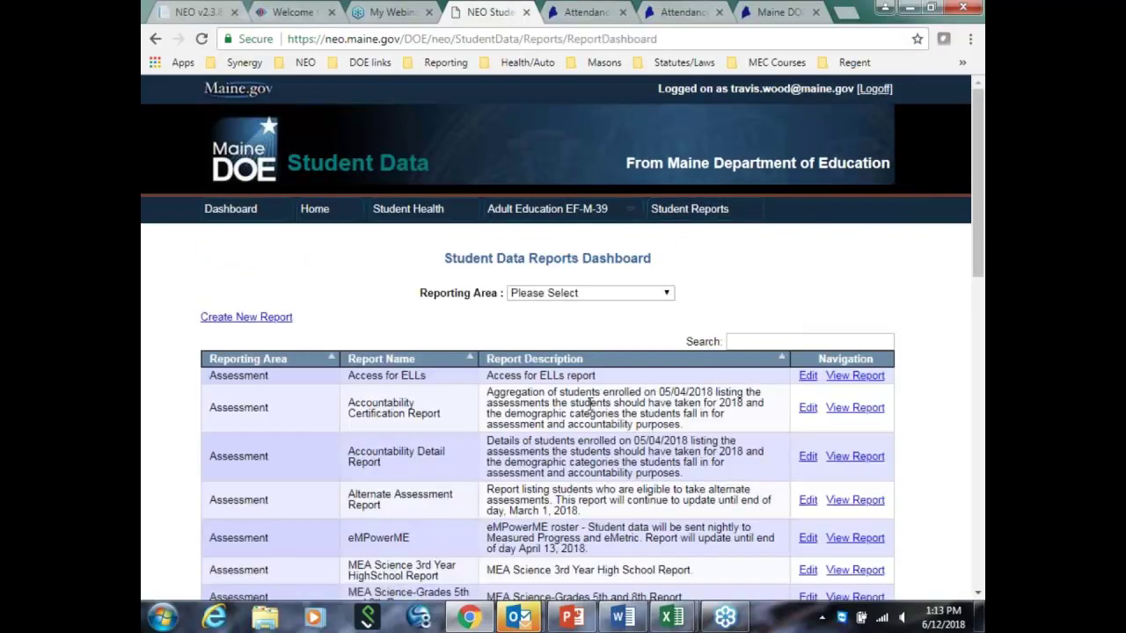
scroll(586, 417, down, 4)
scroll(587, 418, down, 1)
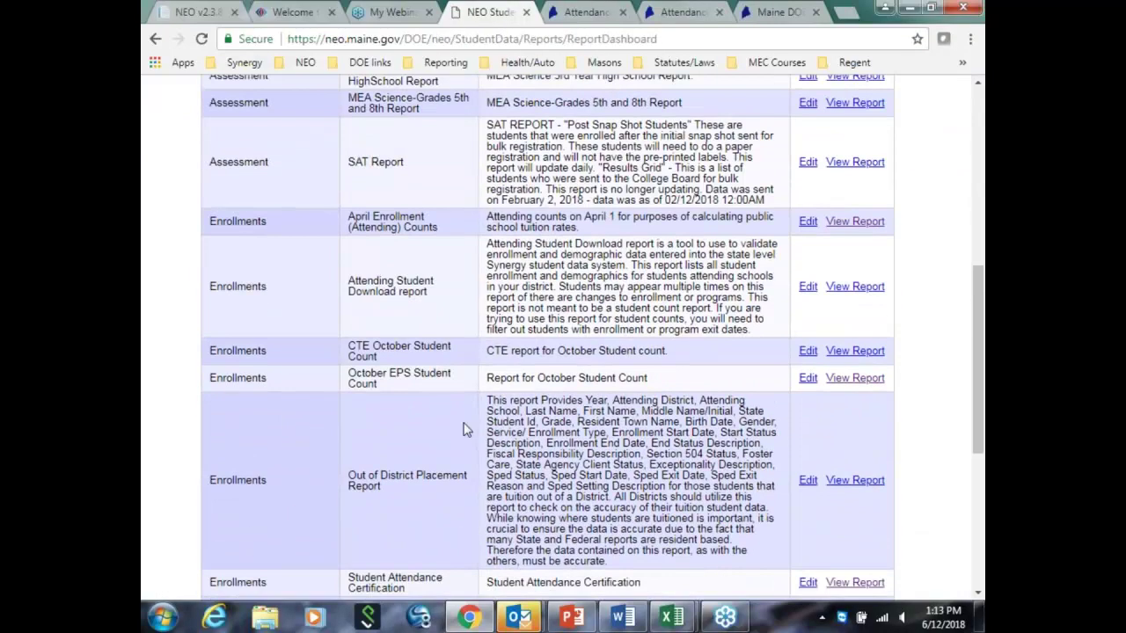
scroll(461, 420, down, 3)
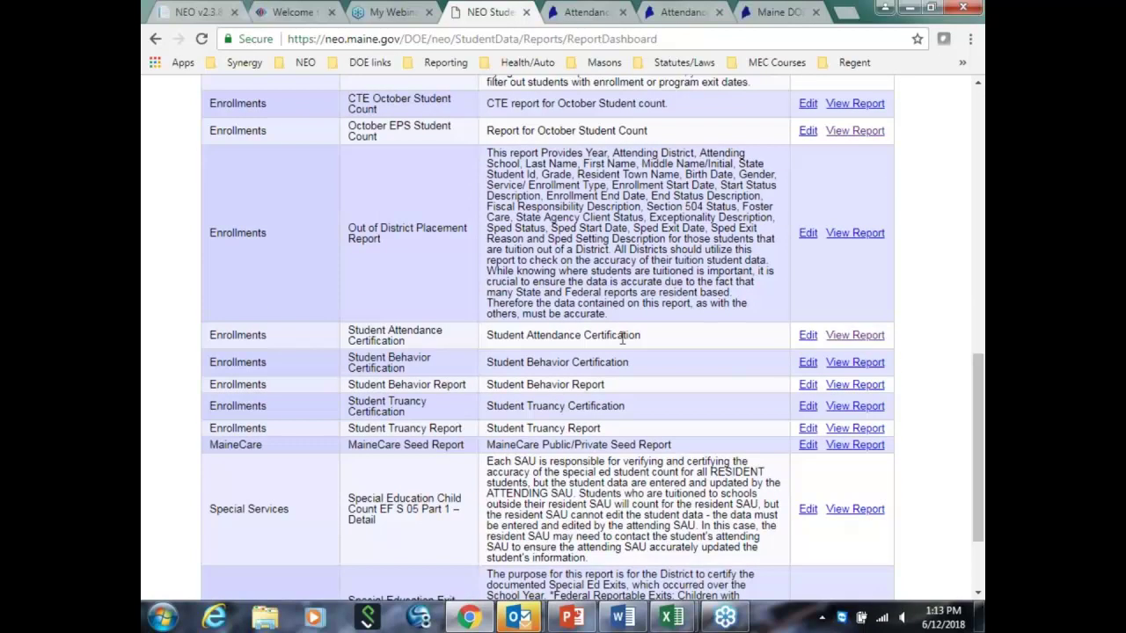
click(855, 336)
Step: Switch to the StudentAttendanceSummaryReport_details workbook in Excel and view the columns through Percent Absent and Chronically Absent
mouse_move(676, 622)
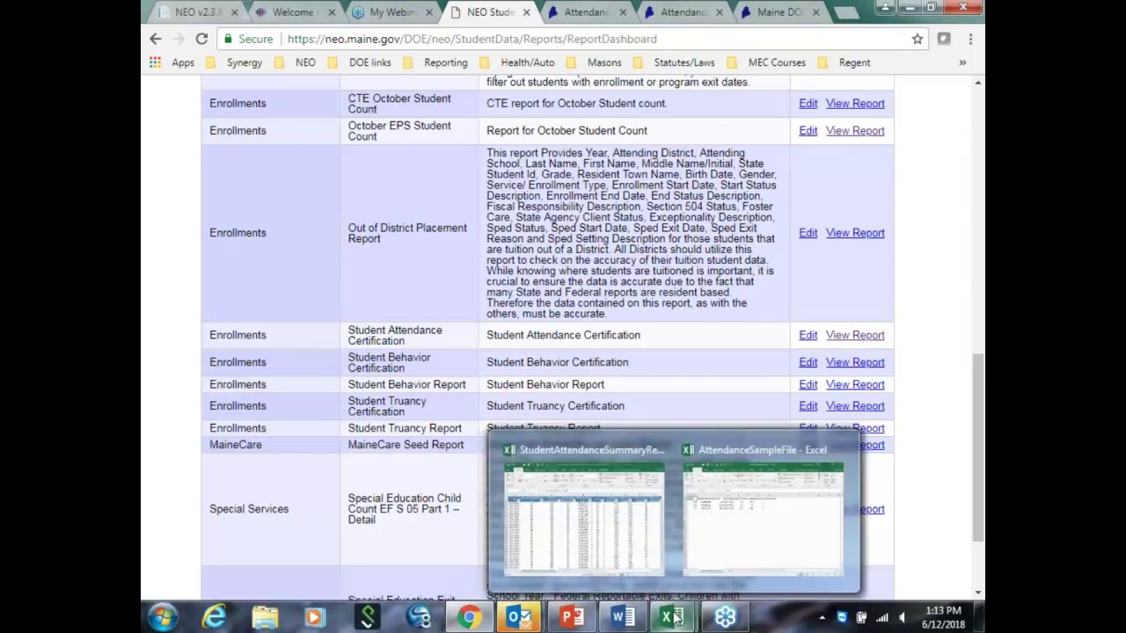
click(626, 546)
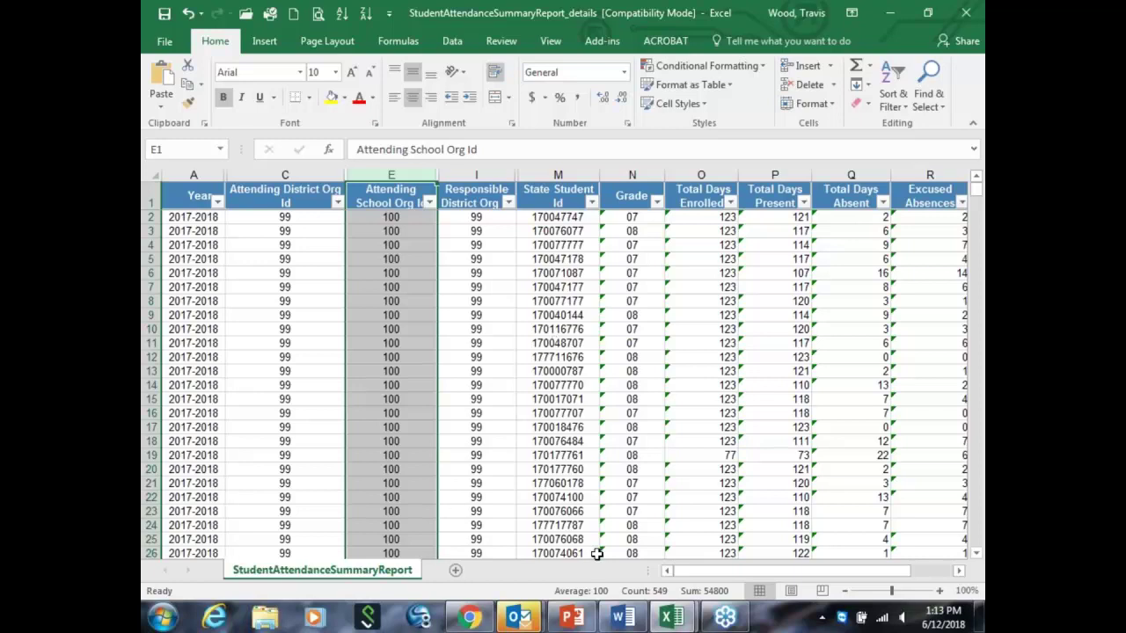
drag(696, 572, 729, 572)
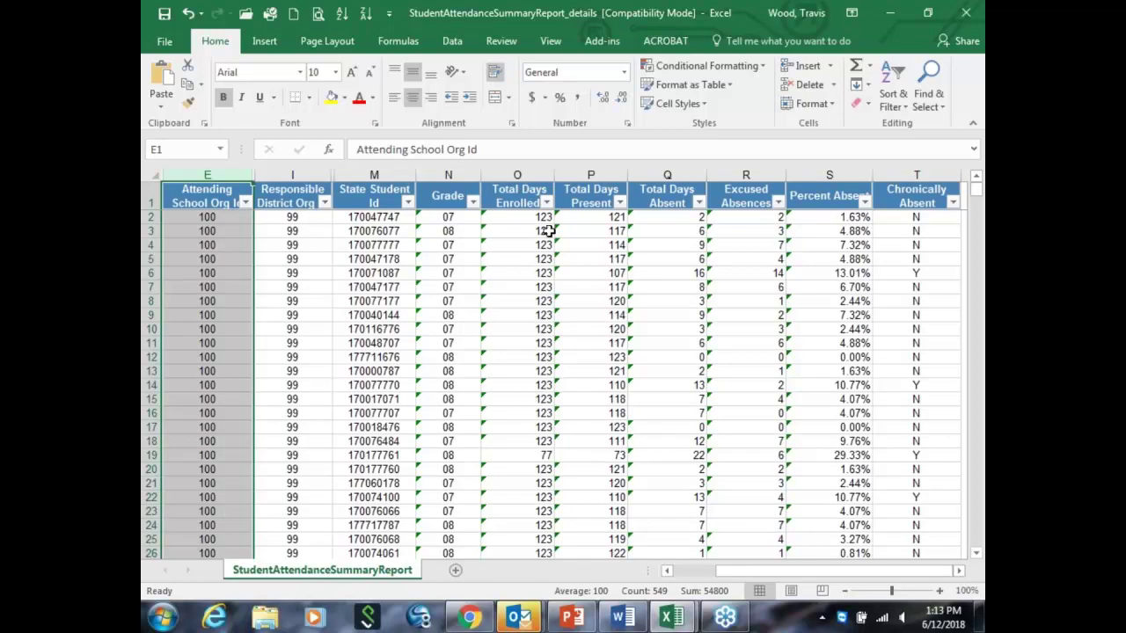
Step: Filter the Total Days Enrolled column to show only the blank entries
click(546, 204)
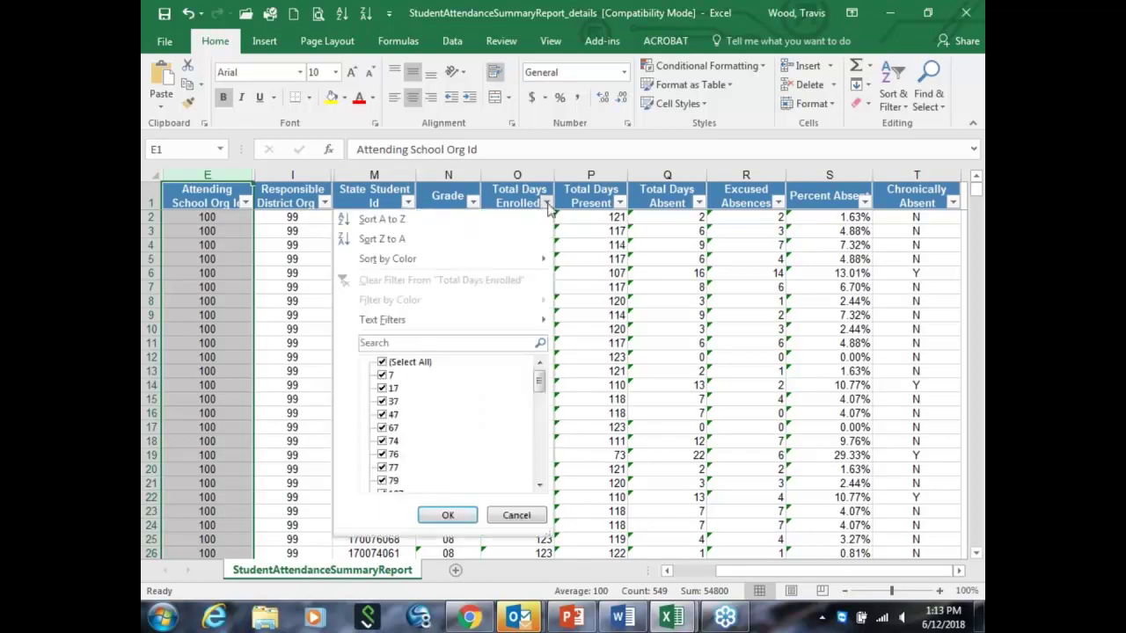
click(394, 363)
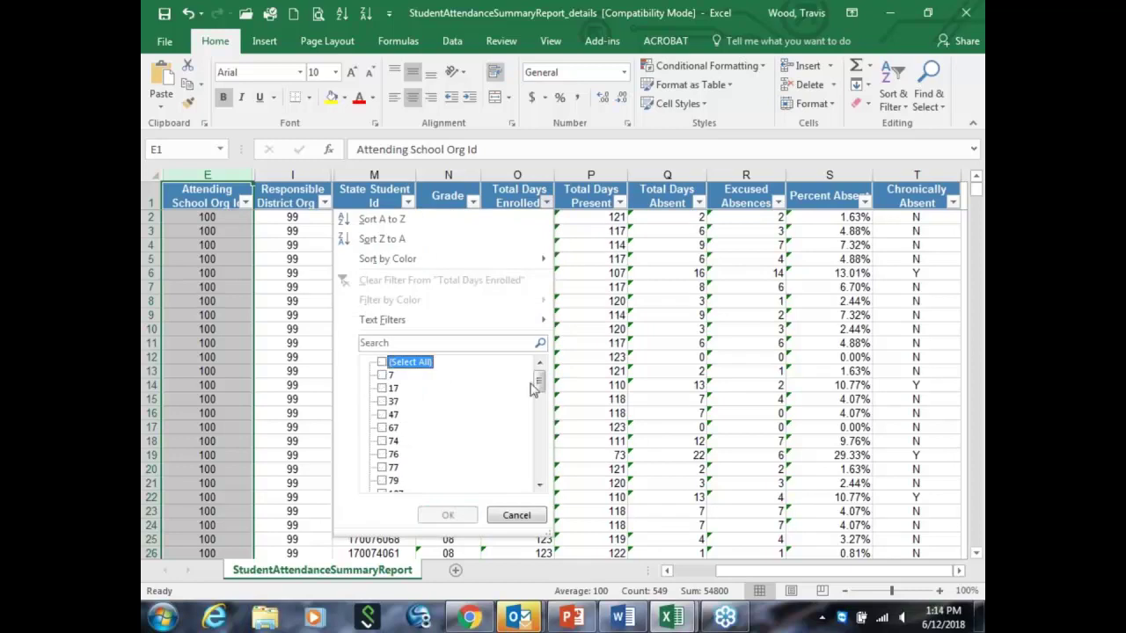
drag(542, 387, 542, 475)
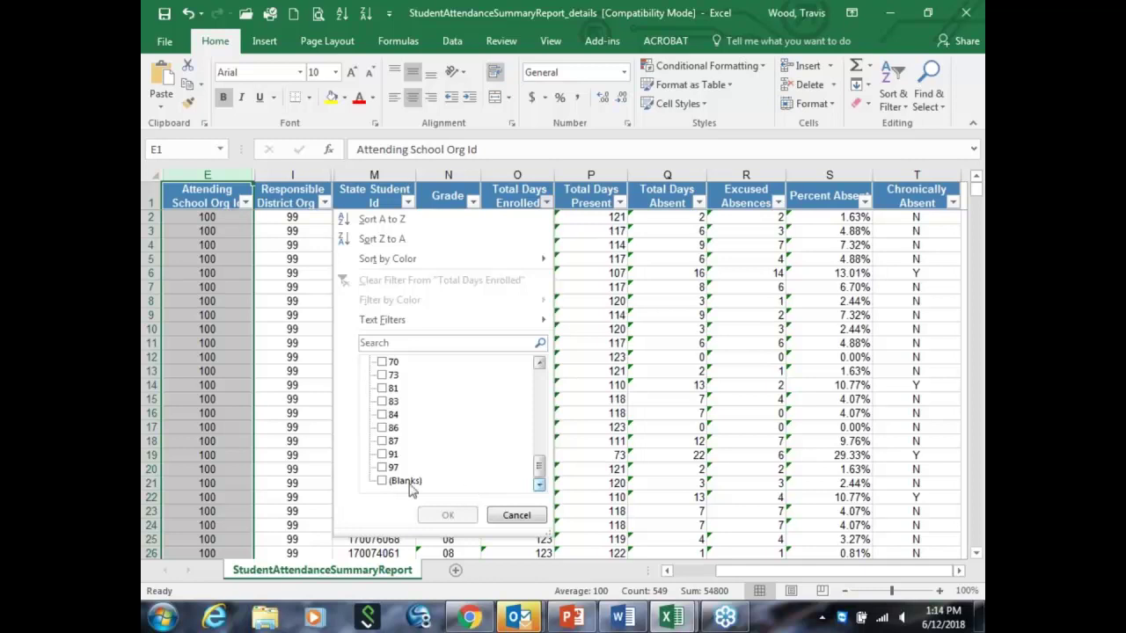
click(382, 481)
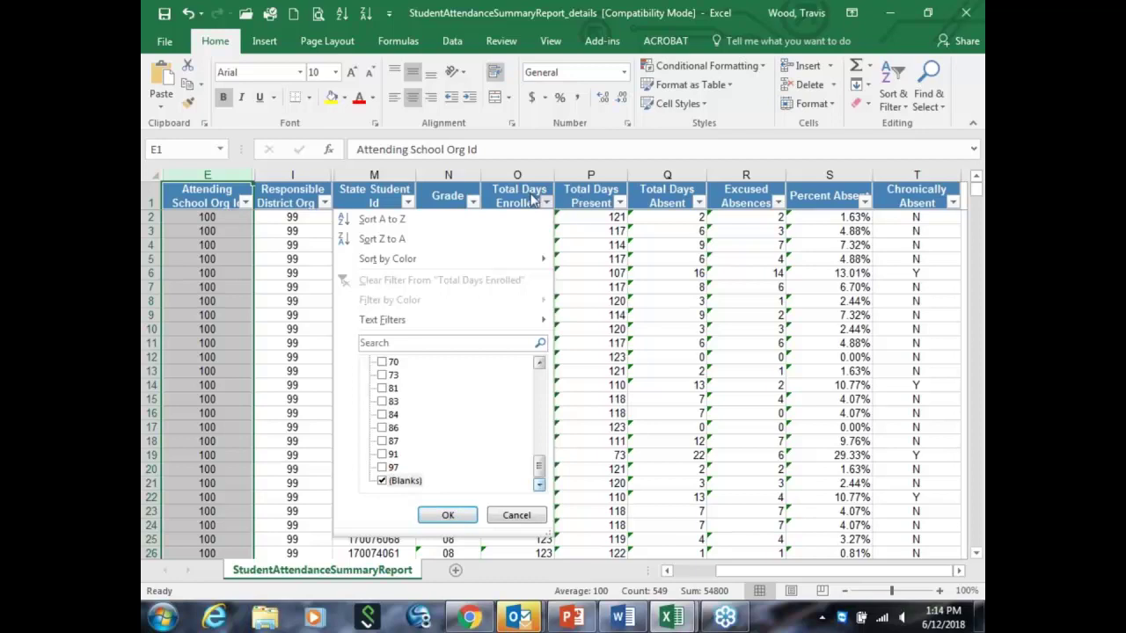
click(452, 516)
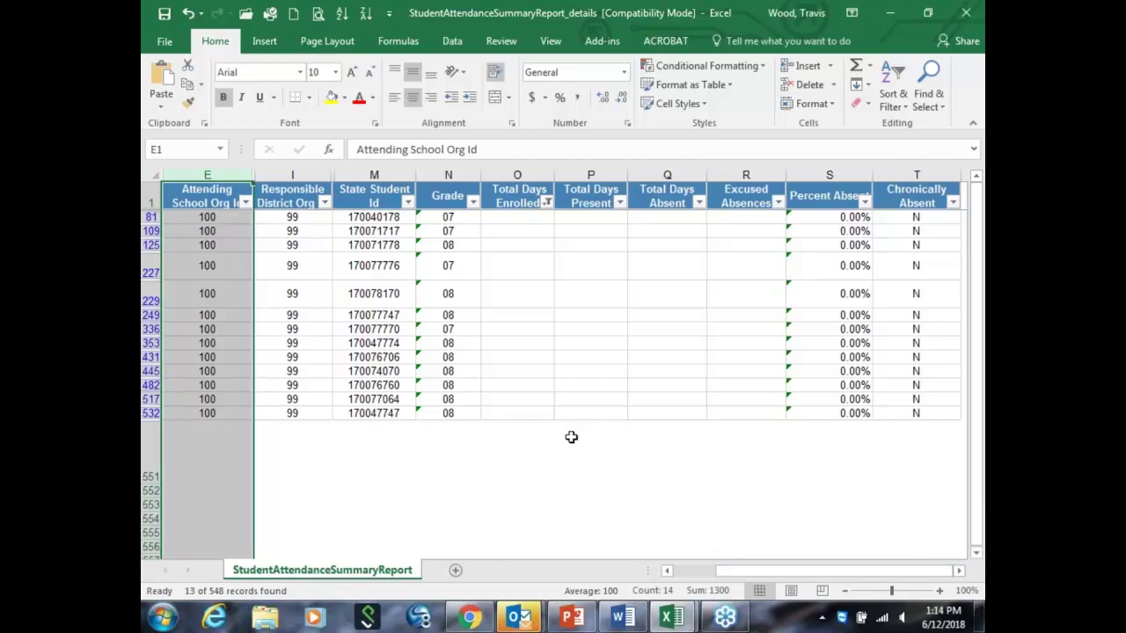
Step: Reset the Total Days Enrolled filter so that all values are selected again
click(725, 620)
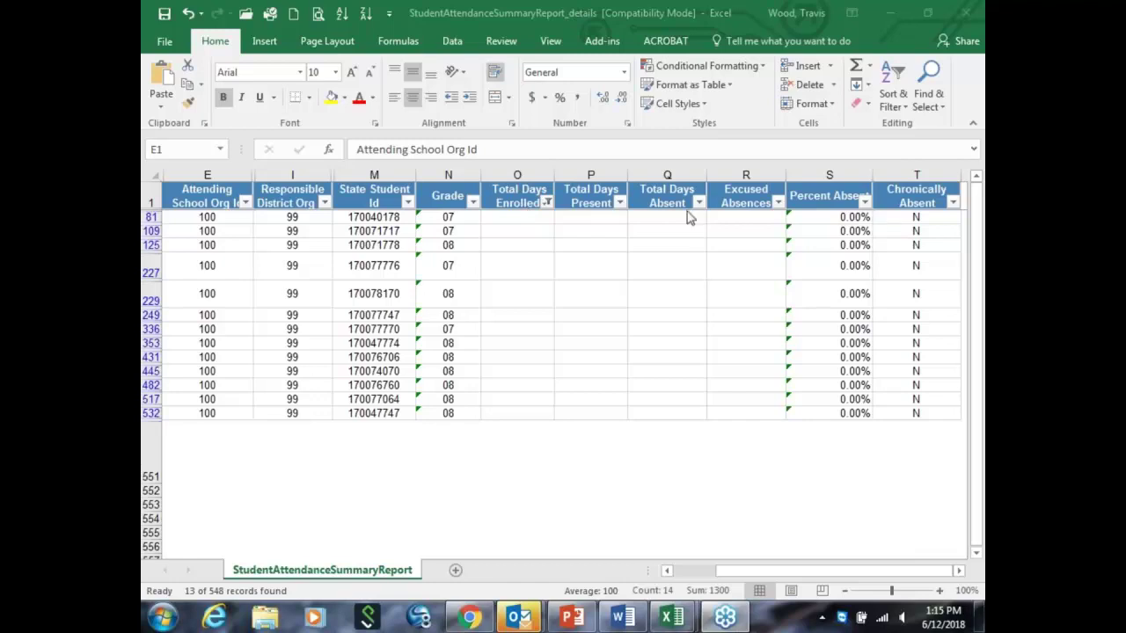
click(547, 202)
click(387, 362)
click(448, 516)
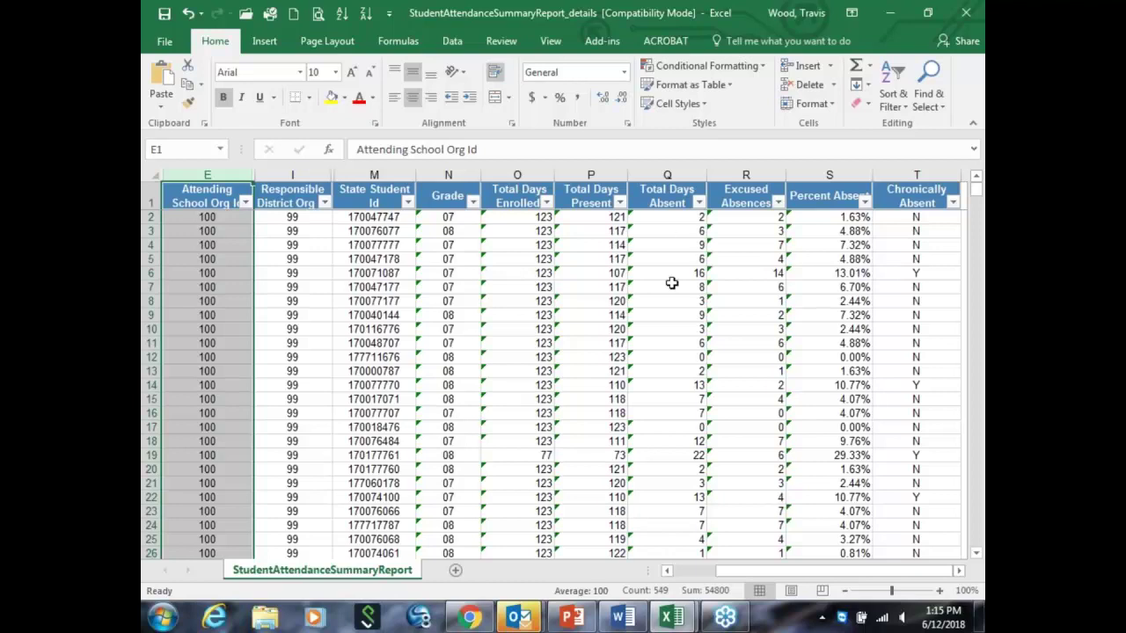
Step: Highlight rows 6 and 14 to examine their absence figures, and look through the following student rows
click(153, 274)
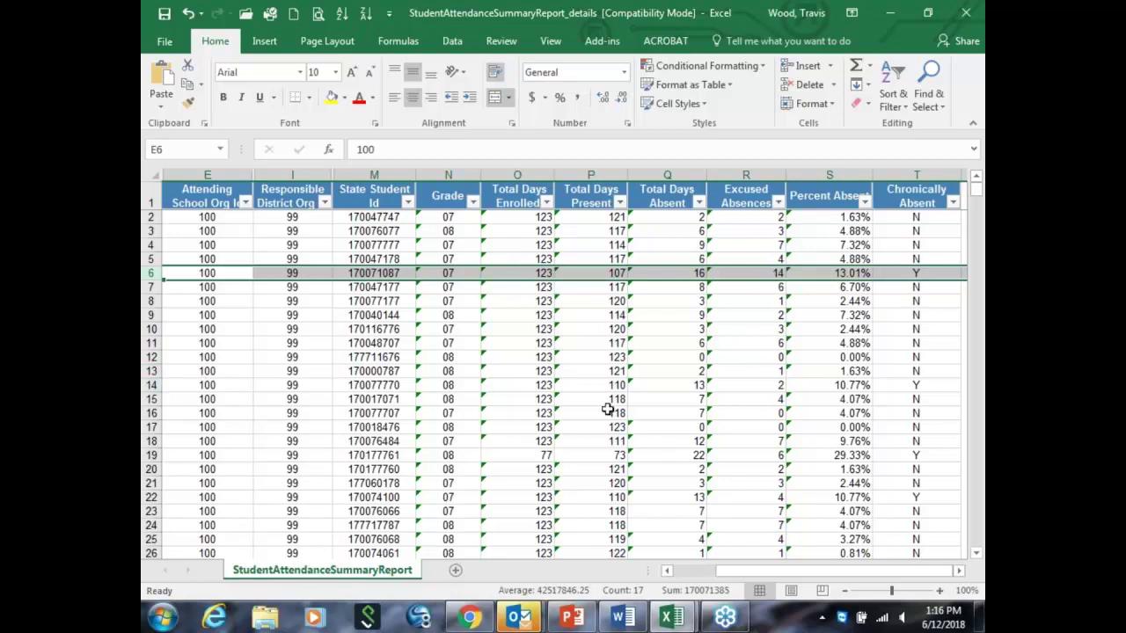
click(151, 385)
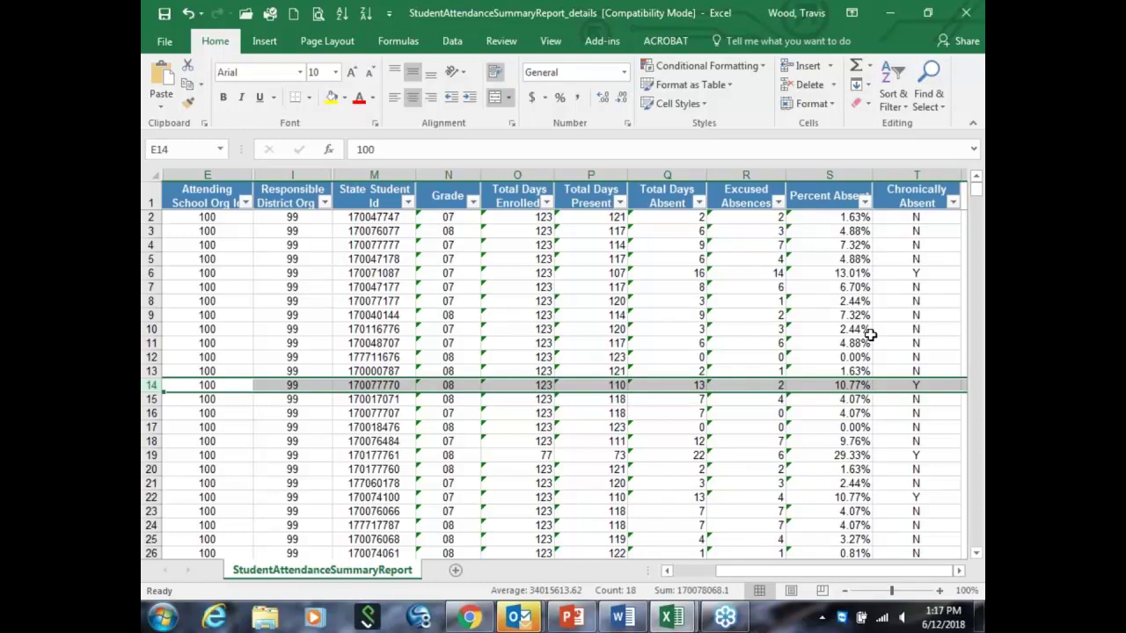
scroll(869, 335, down, 12)
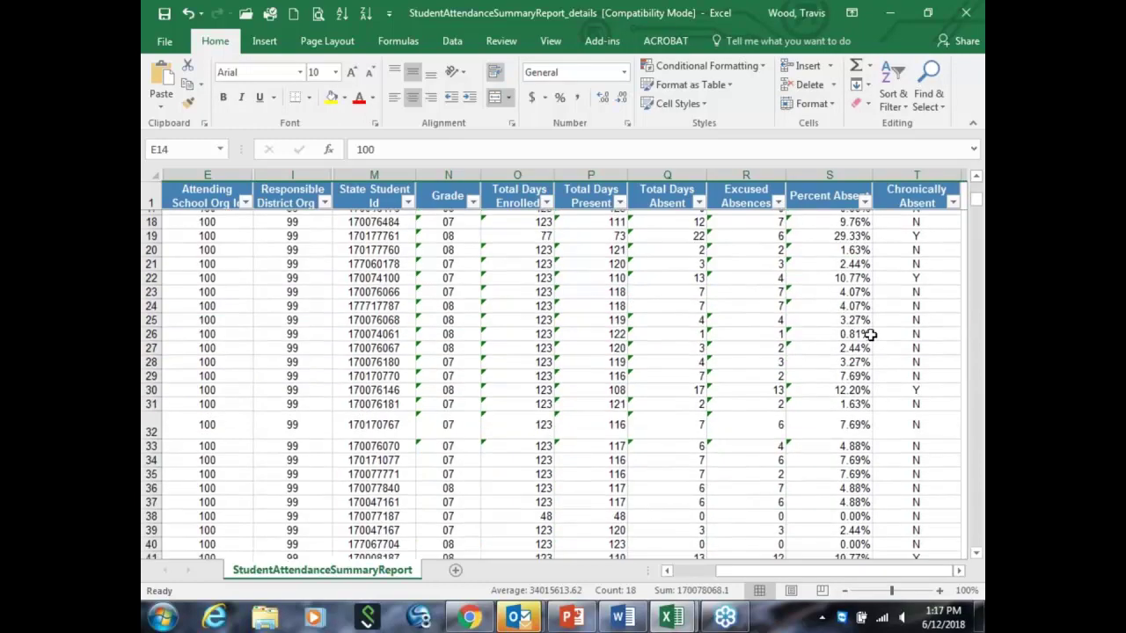
scroll(869, 335, down, 3)
scroll(897, 330, up, 8)
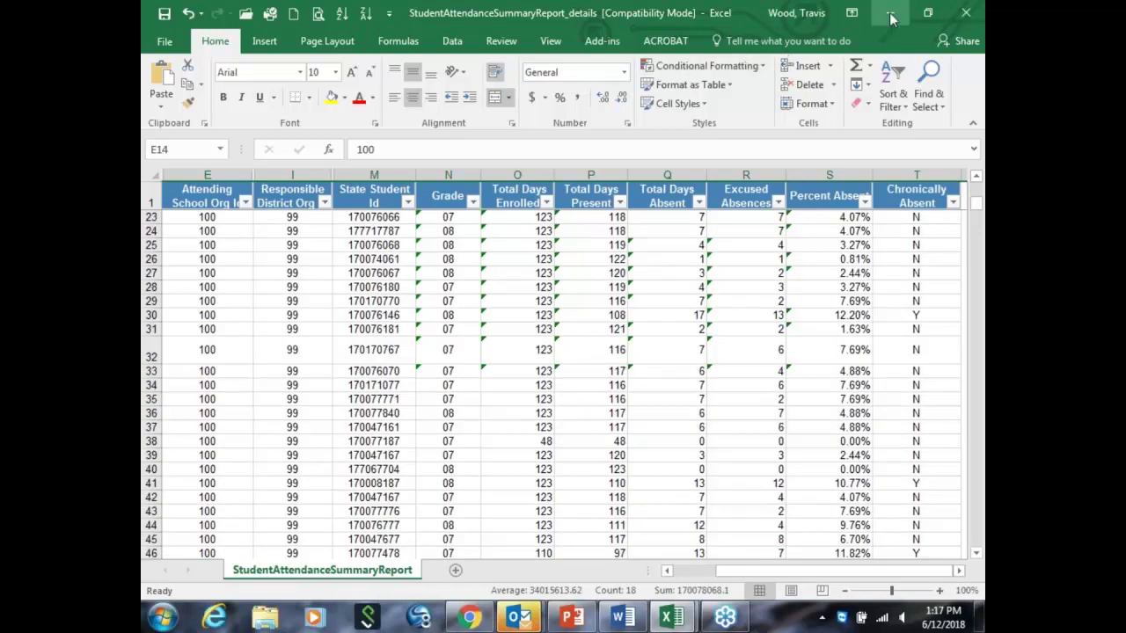
Step: Filter the Chronically Absent column to show only the value E
click(952, 203)
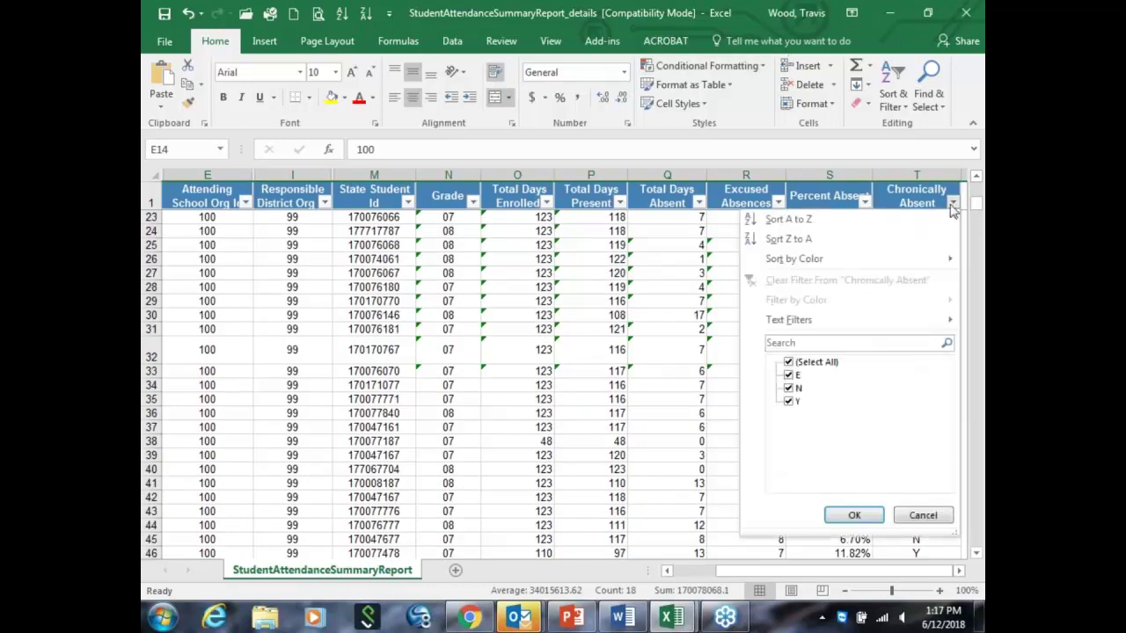
click(789, 361)
click(789, 375)
click(851, 517)
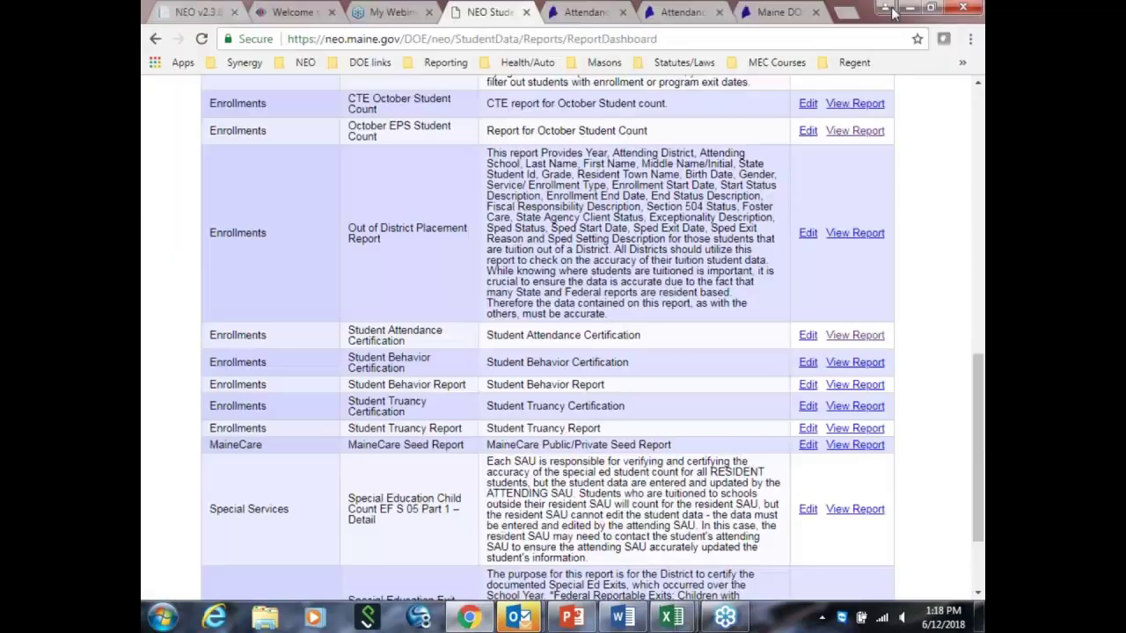
Step: Switch to the ChronicAbsenteeismWebinar presentation in PowerPoint and start the slide show from slide 7
click(890, 12)
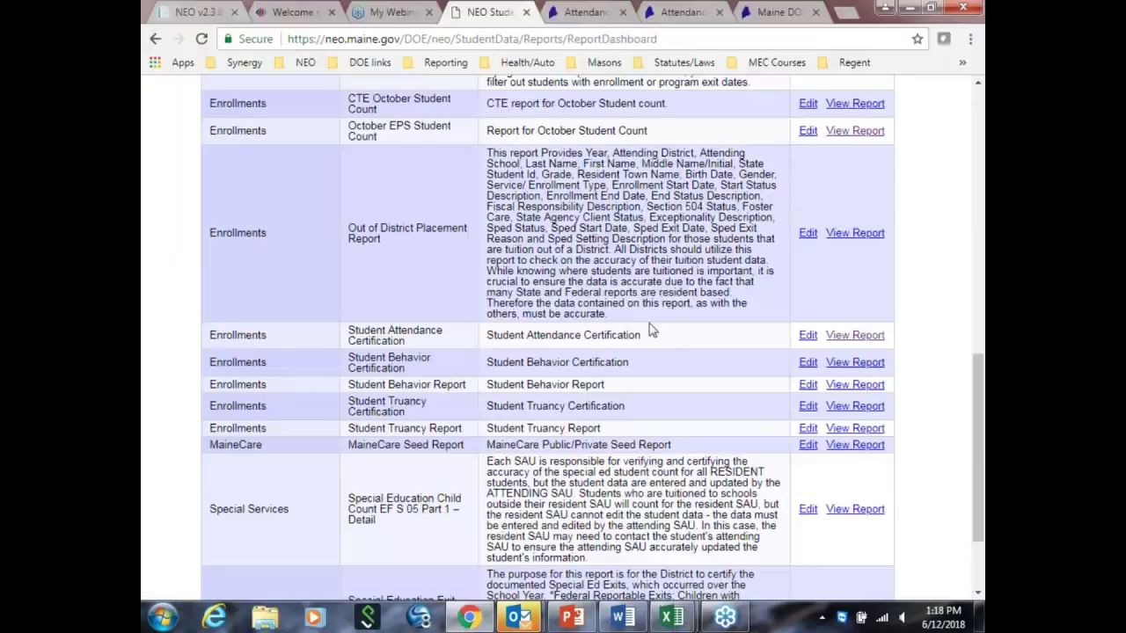
click(387, 14)
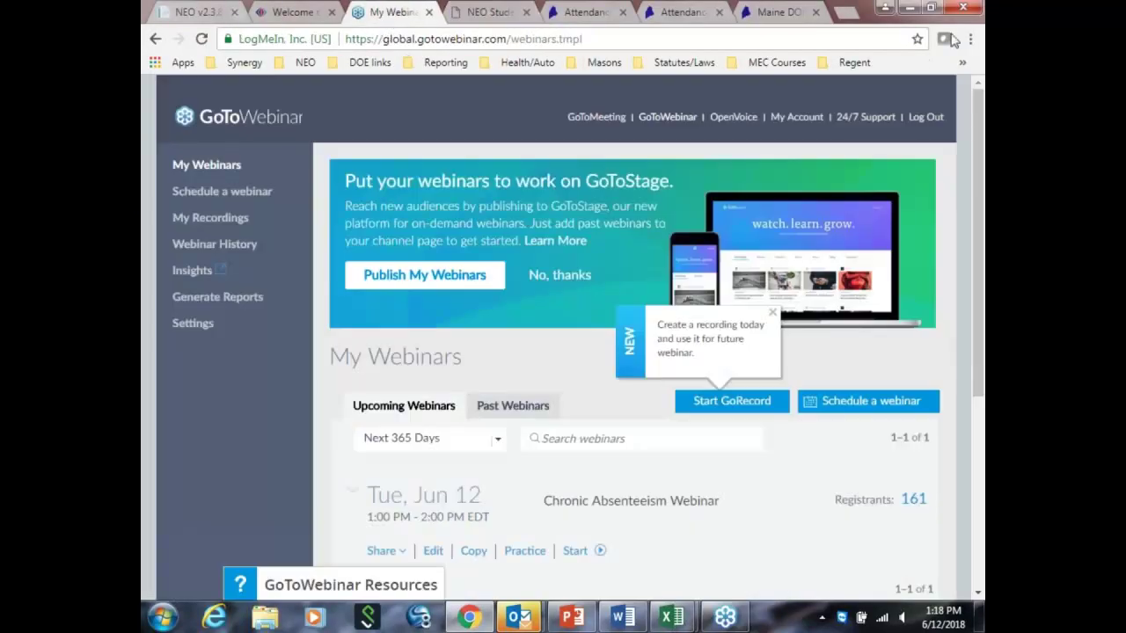
click(572, 616)
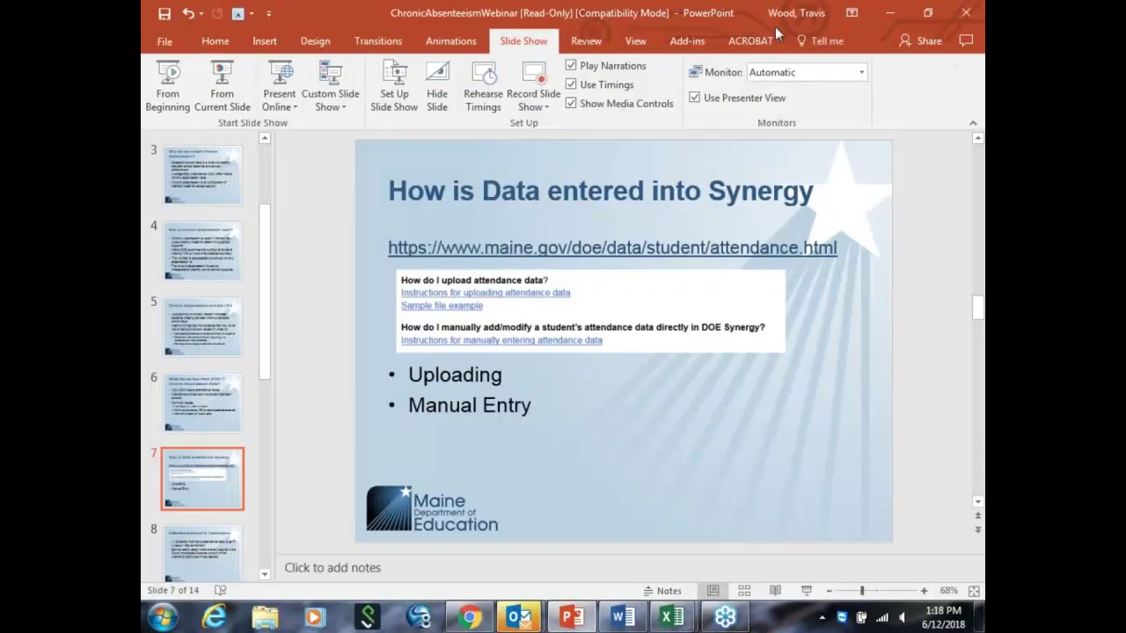
click(736, 32)
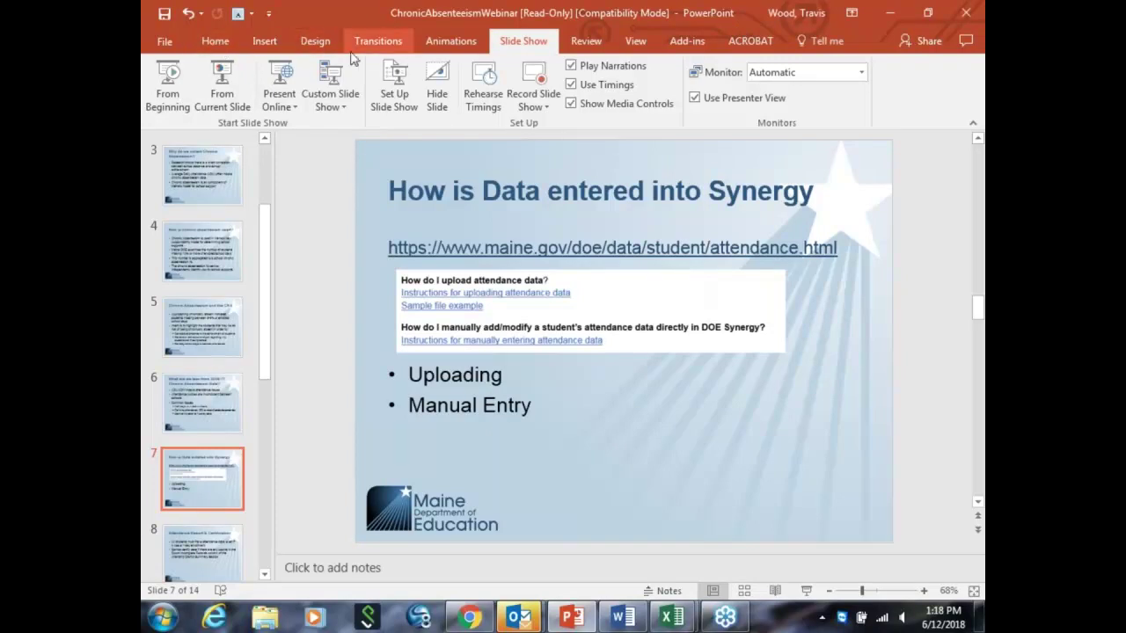
click(222, 101)
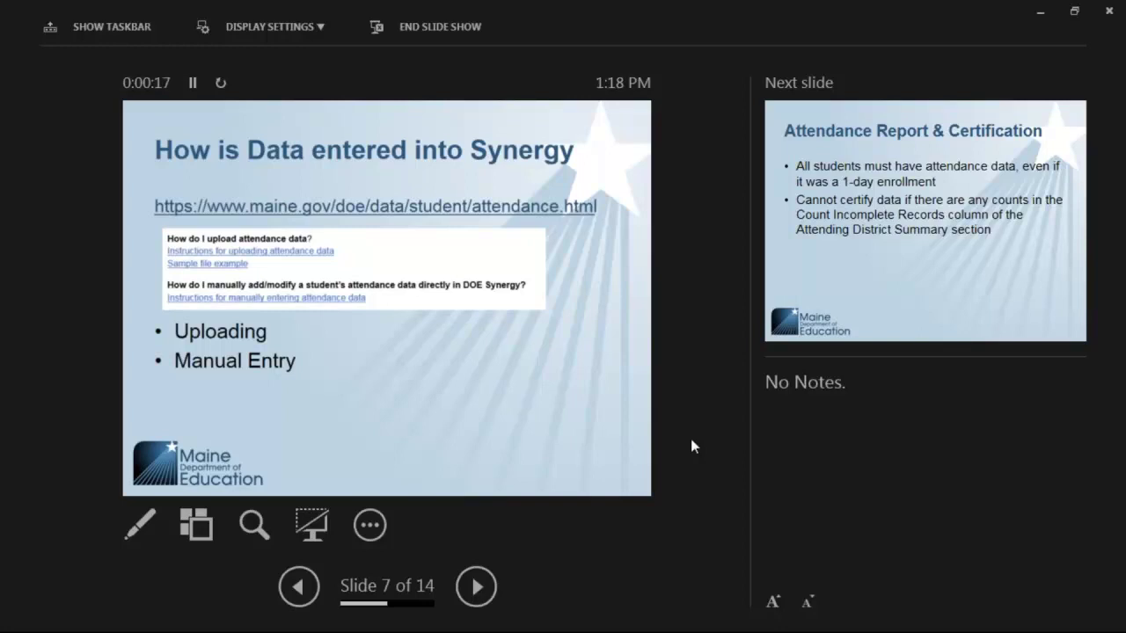
Step: Advance the slide show from slide 7 through the Attendance Report & Certification slides to slide 12
key(Right)
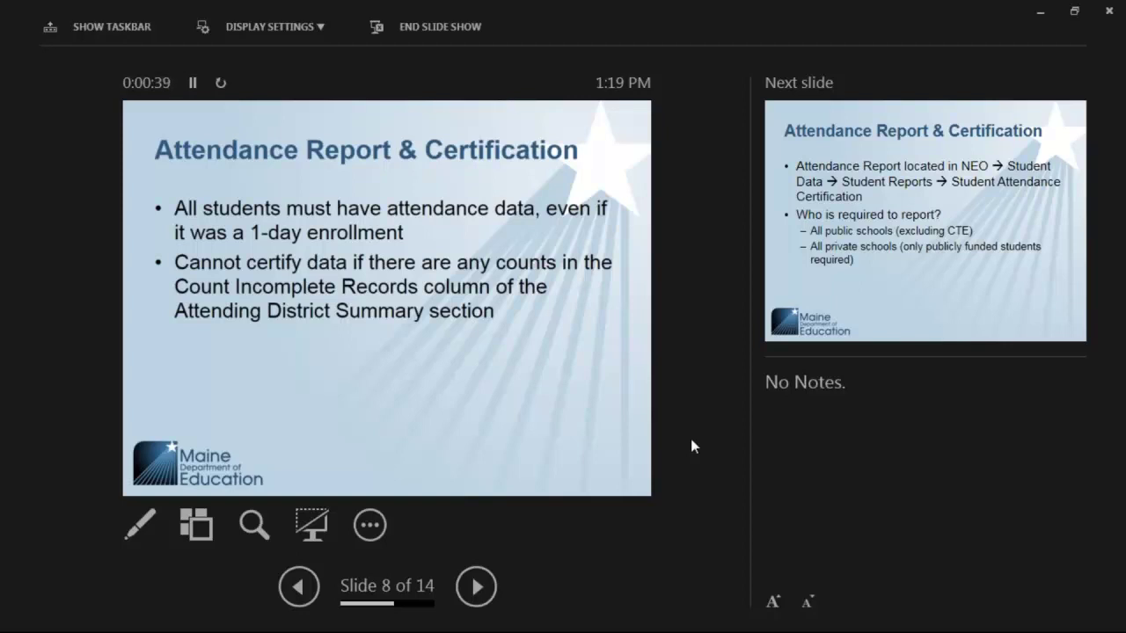
key(Right)
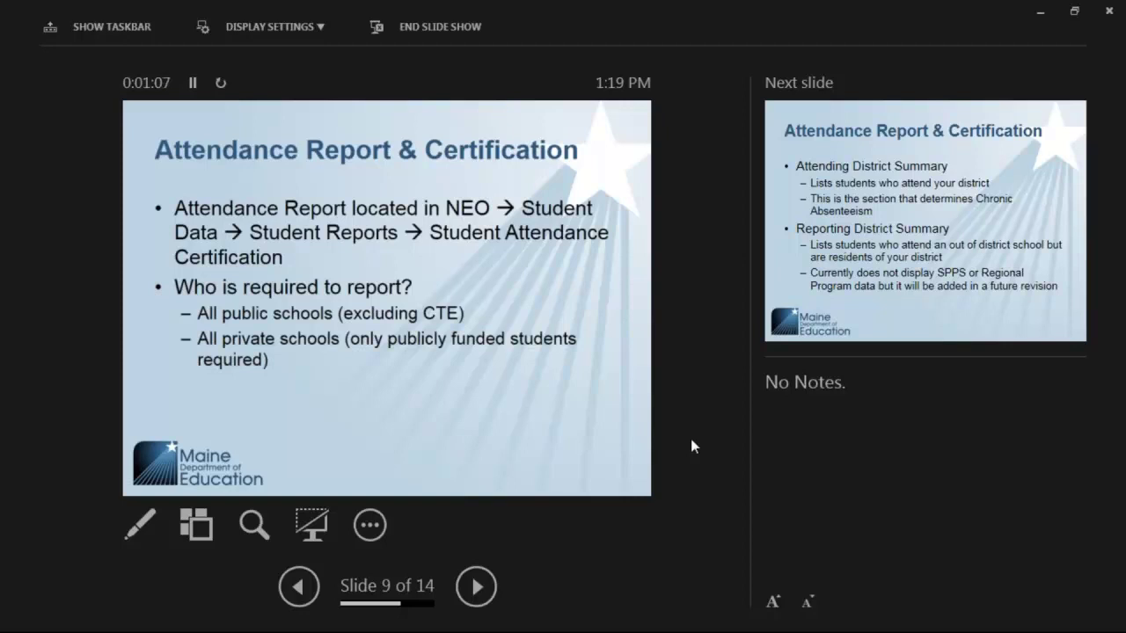
key(Right)
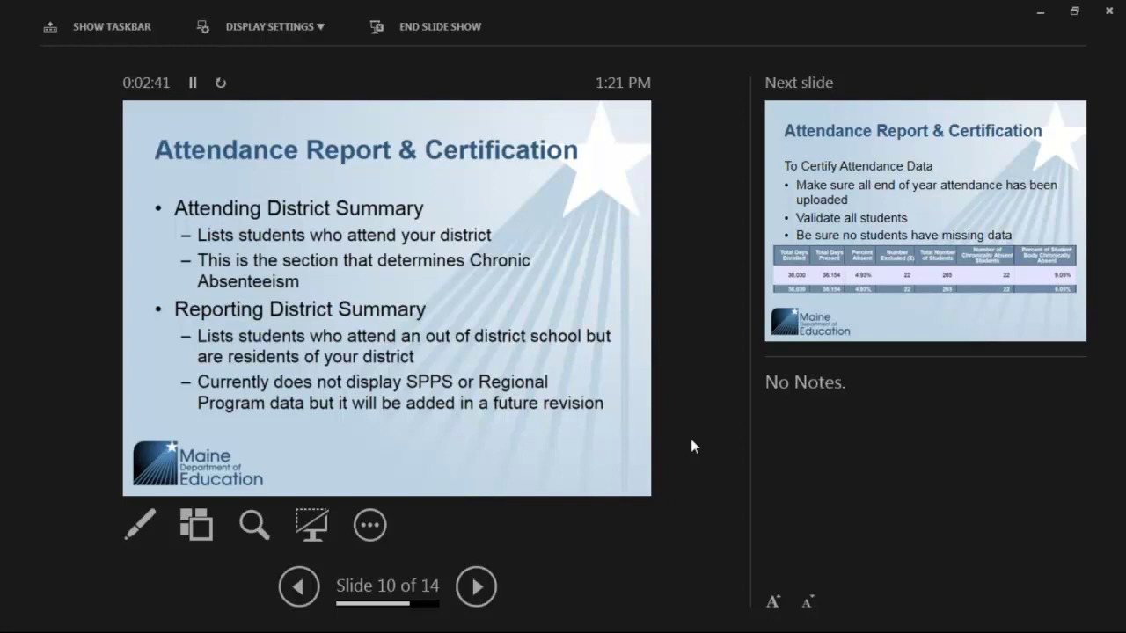
key(Right)
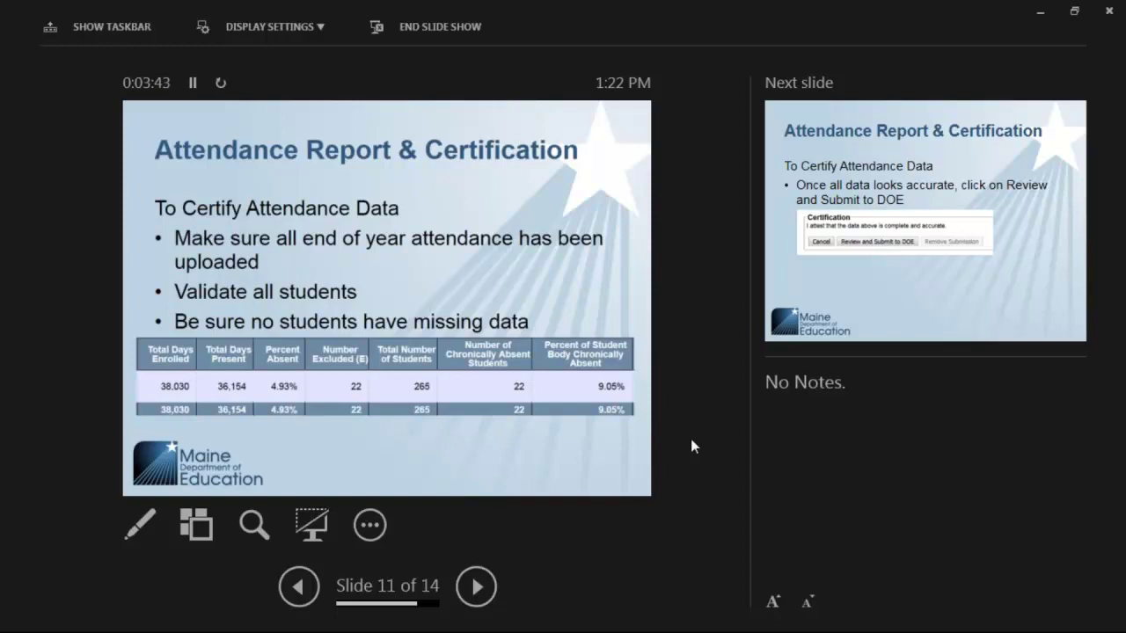
key(Right)
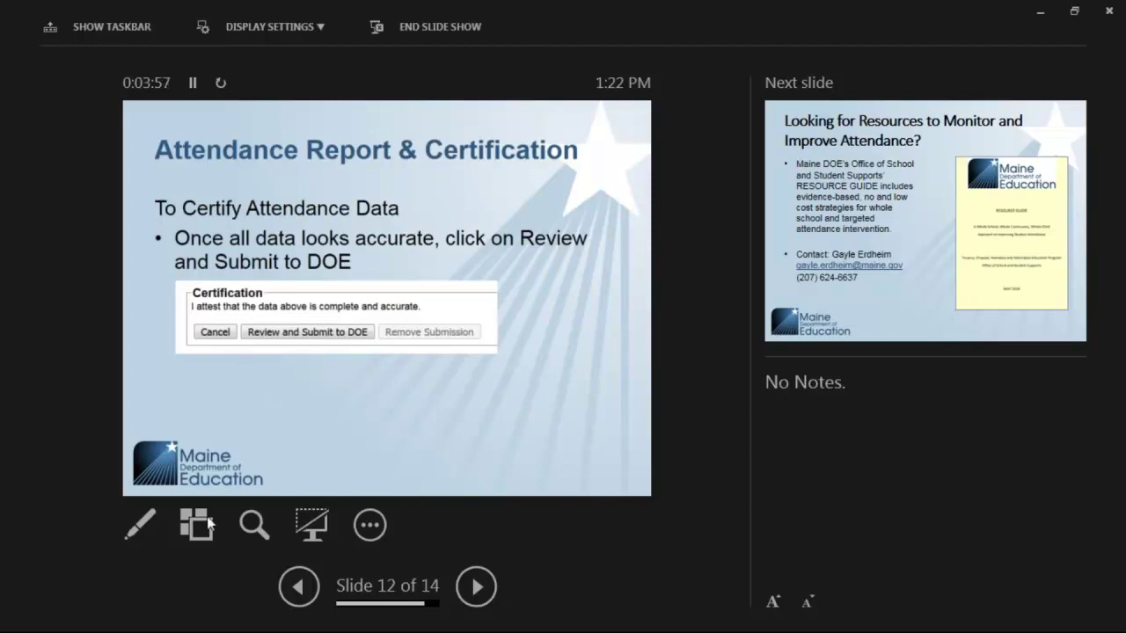
Step: Advance the slide show from slide 12 past the attendance resources slide to the Questions slide, slide 14
click(144, 524)
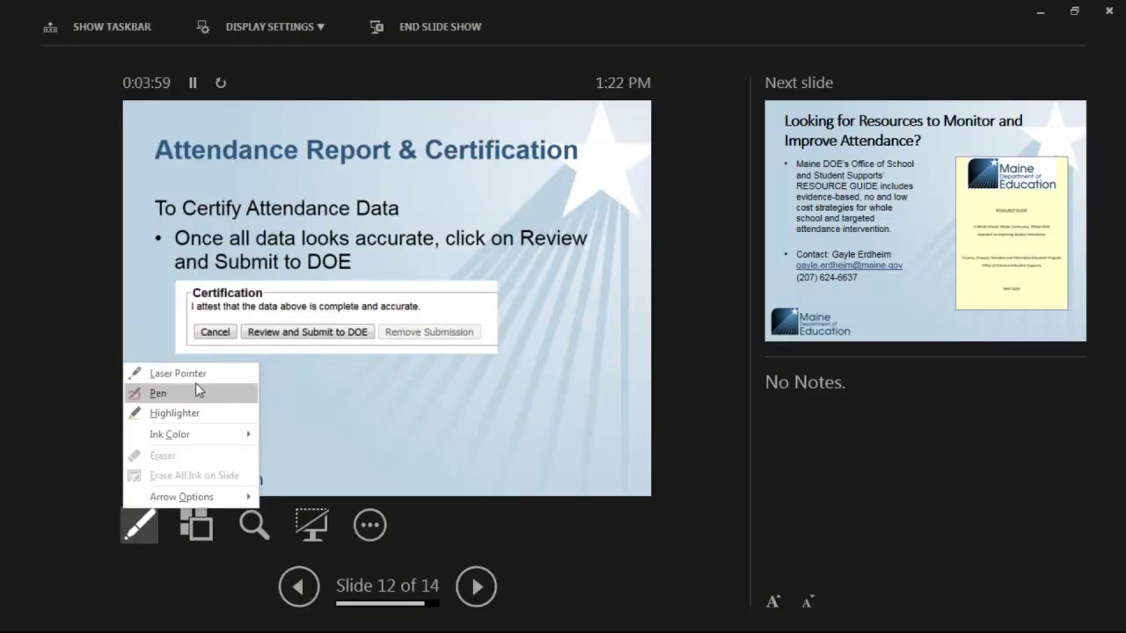
click(349, 461)
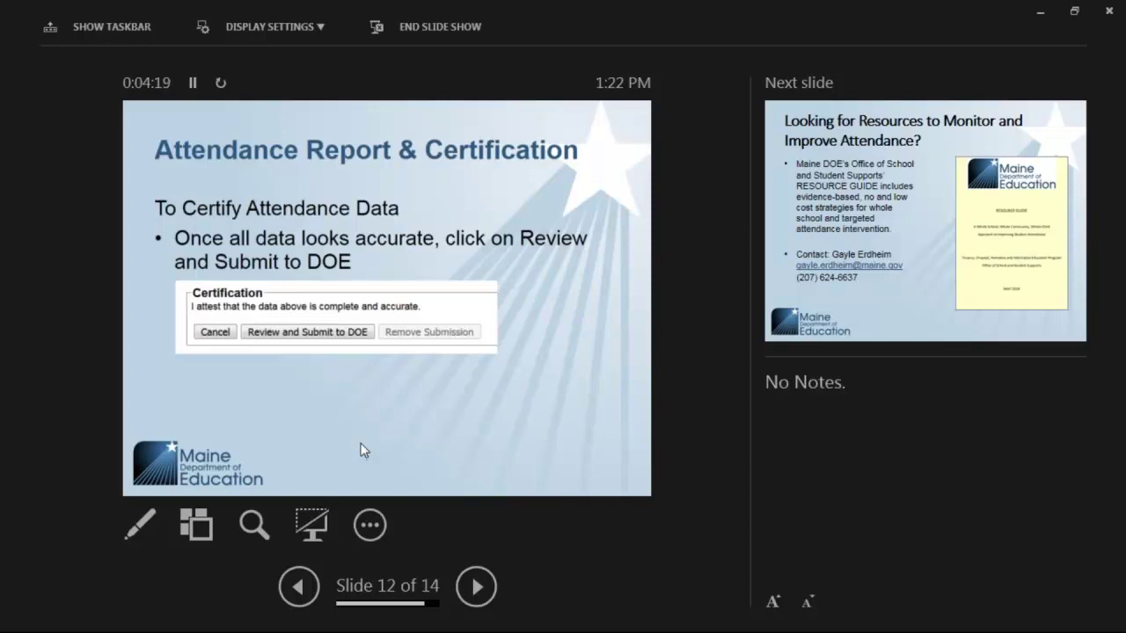
click(435, 420)
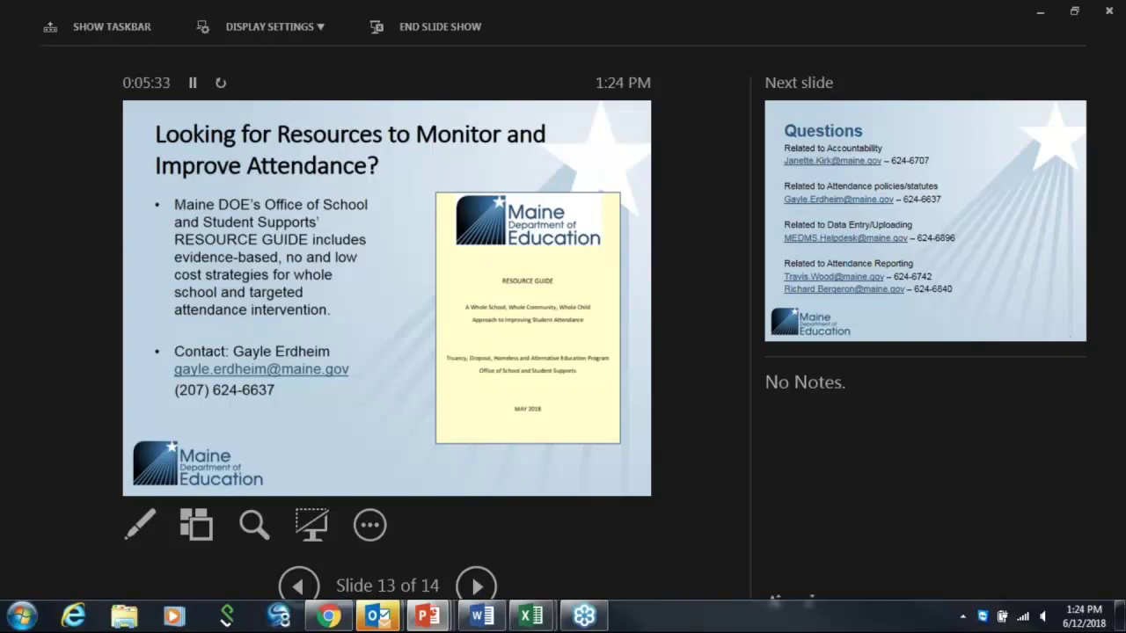
click(499, 457)
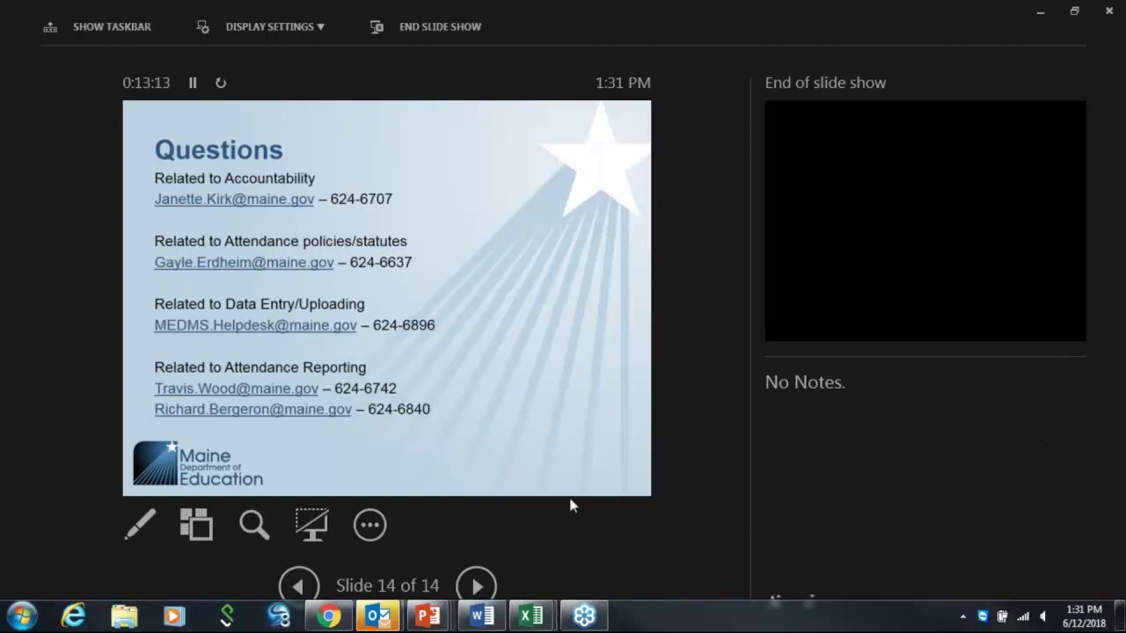
Step: Switch to the NEO Student Data page in Chrome and look through the Enrollments reports on the Student Data Reports Dashboard
click(325, 615)
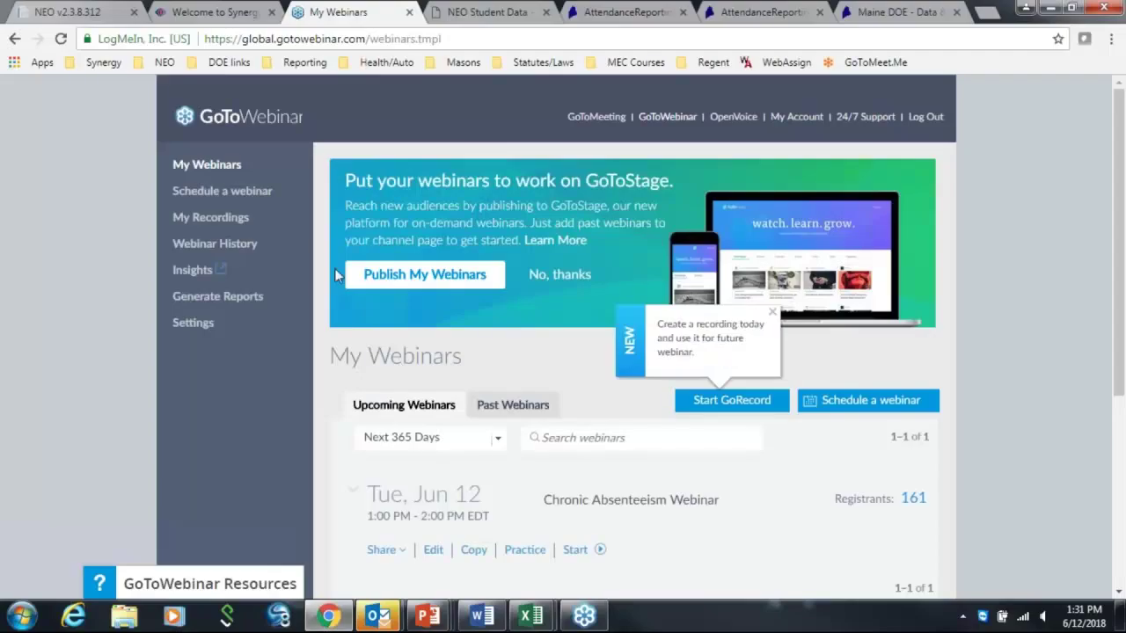
click(512, 14)
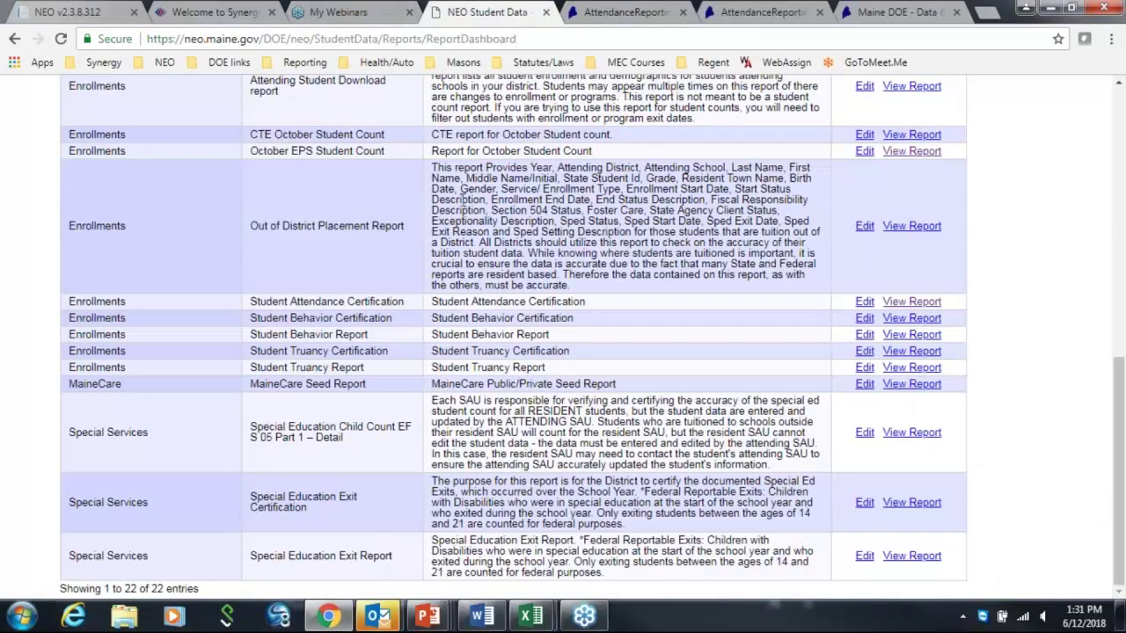
scroll(450, 264, up, 10)
mouse_move(451, 207)
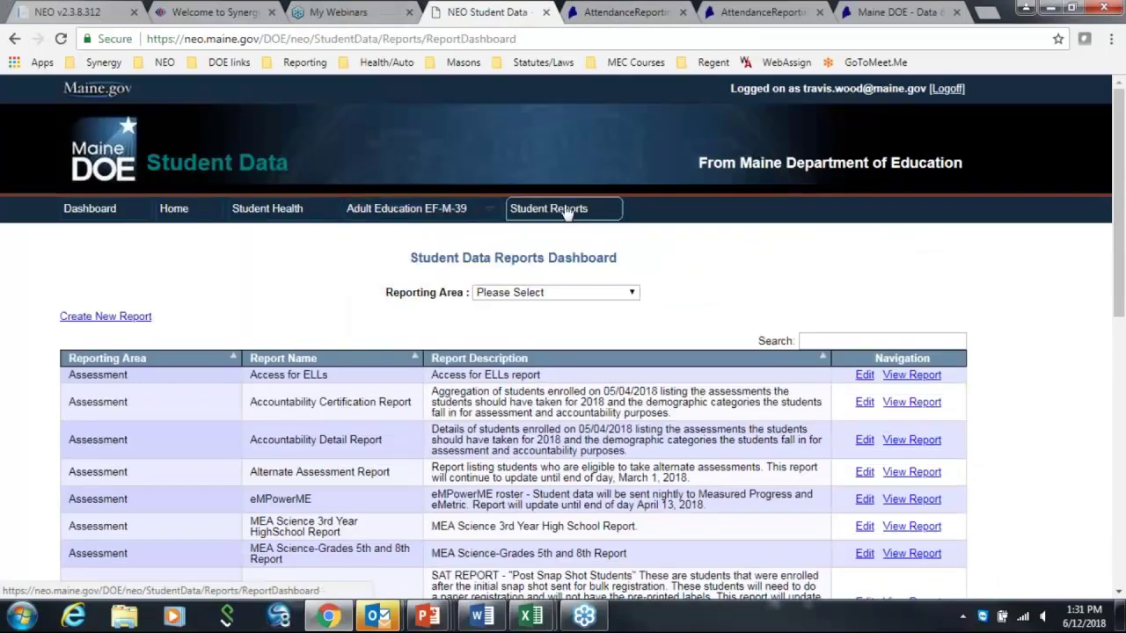
scroll(407, 297, down, 5)
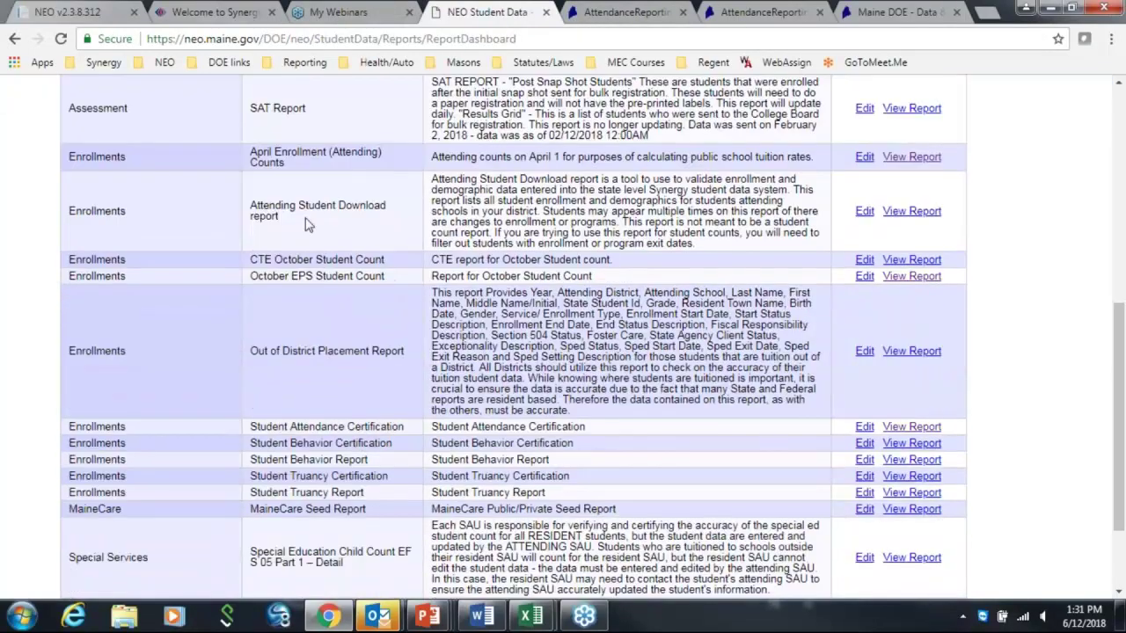